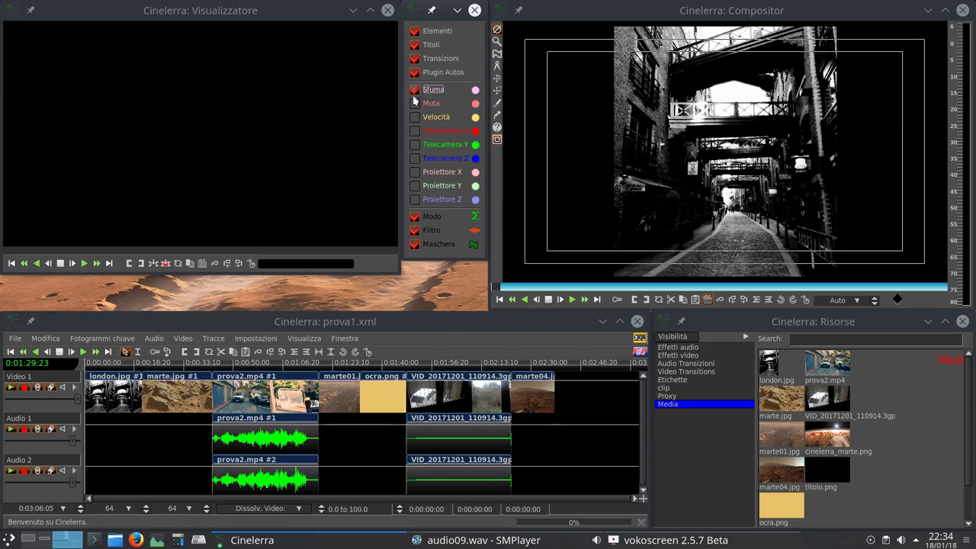
Add a fade keyframe on the prova2.mp4 audio and position it at about 0:01:00:07 with a value of 6.00
left_click(256, 432)
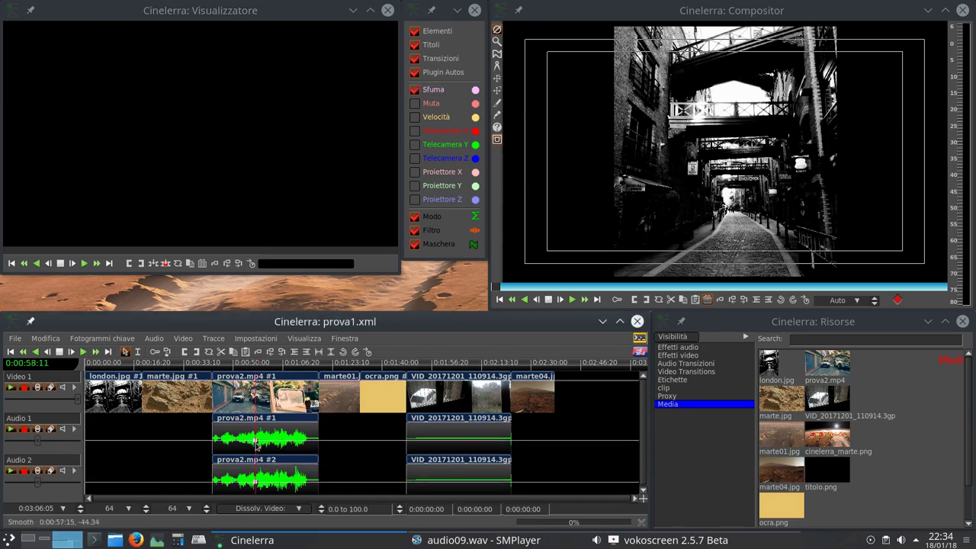
left_click_drag(256, 430, 263, 422)
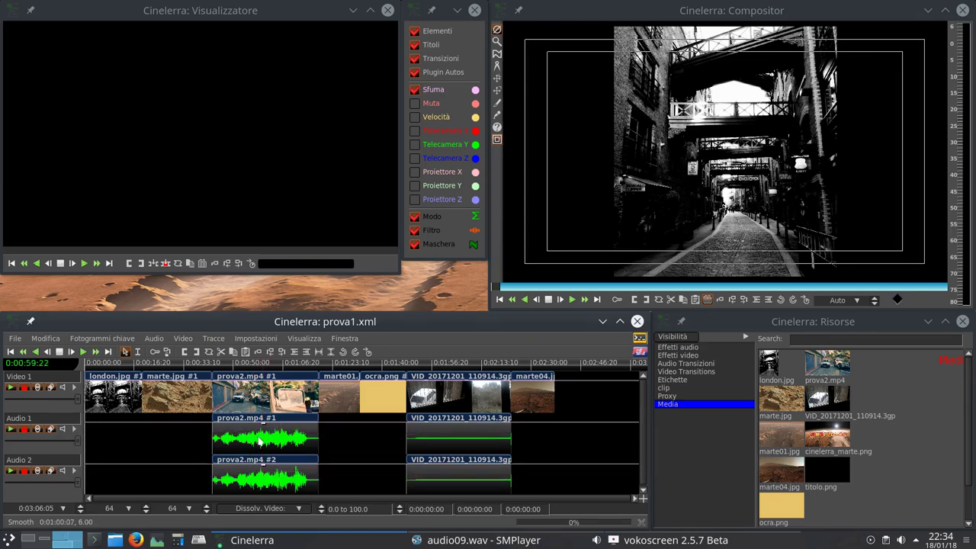
Select the range from about 0:00:52:07 to 0:01:07:02 in cut-and-paste mode and clear its audio fade keyframes
left_click(137, 352)
left_click_drag(240, 446, 287, 450)
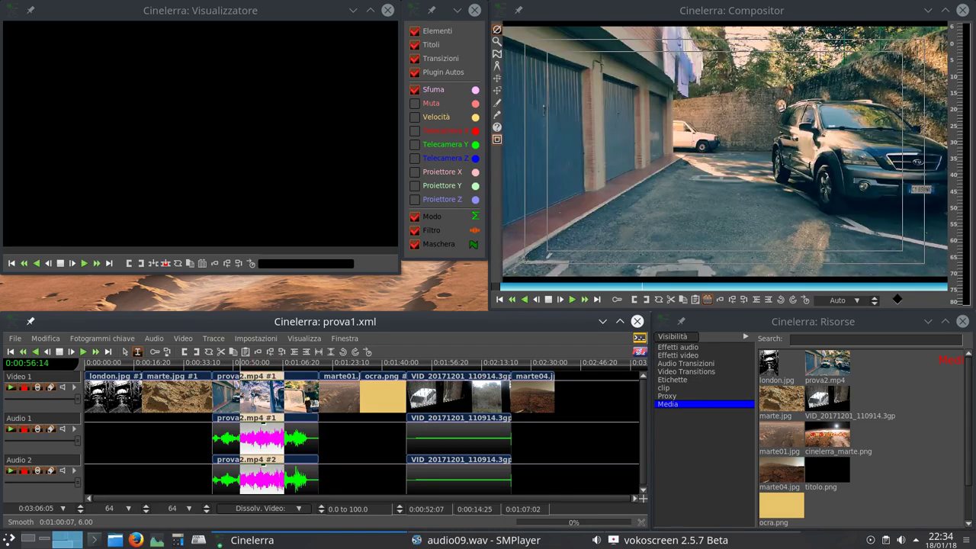
key("j")
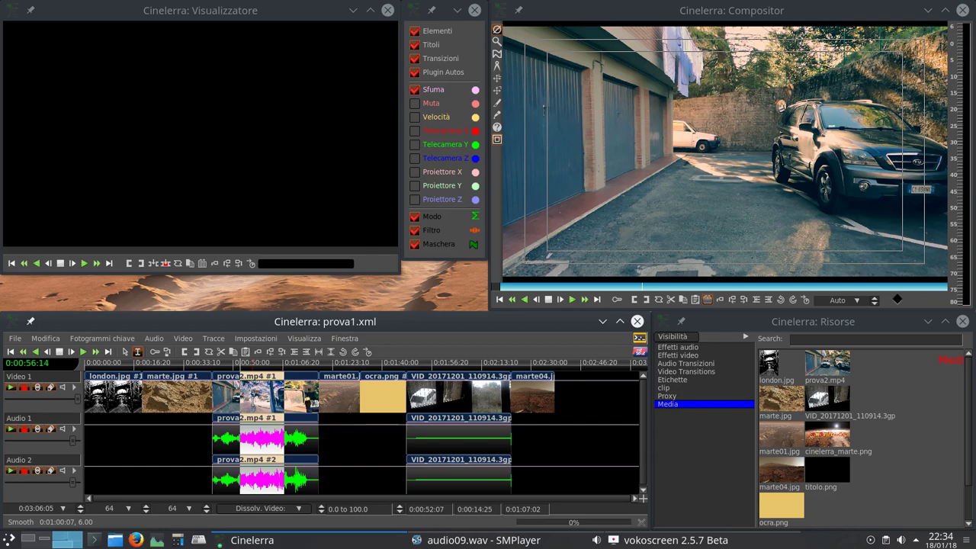
left_click(151, 447)
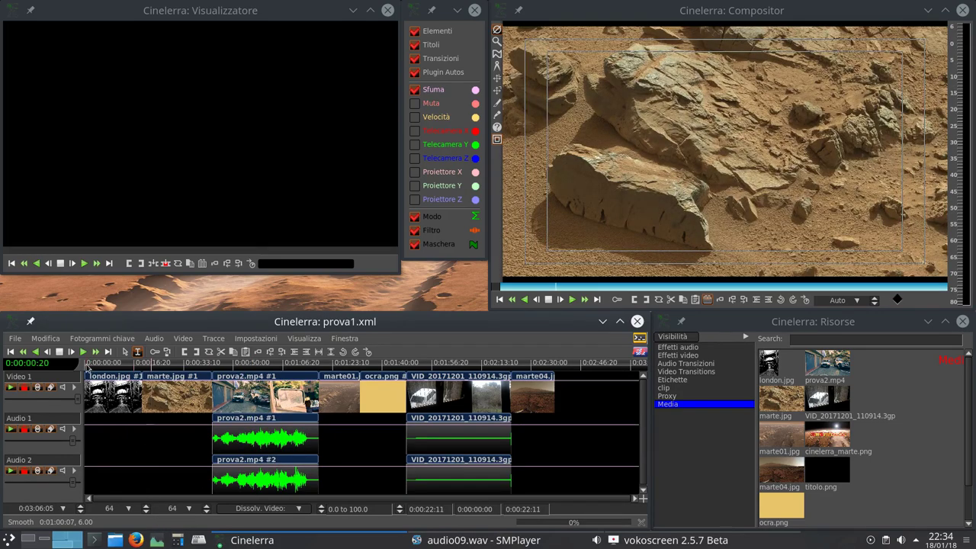
Return to the start of the timeline and lower the Video 1 fader to its minimum
left_click(87, 368)
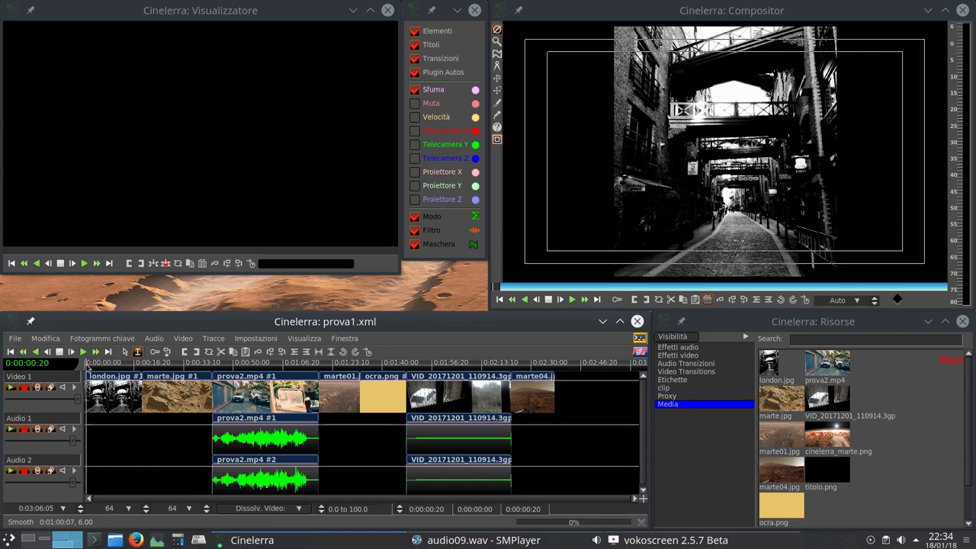
left_click(10, 353)
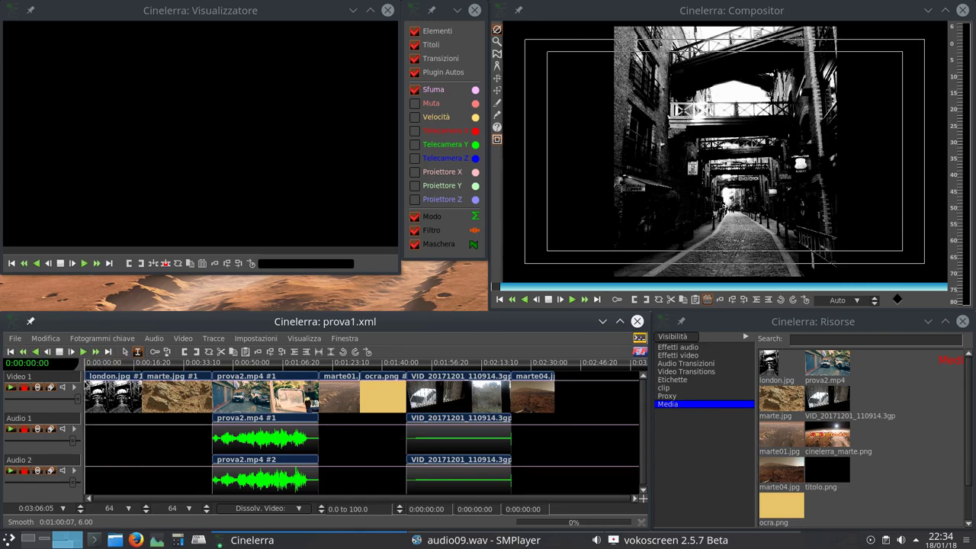
key("KP_Enter")
key("Home")
left_click(67, 402)
left_click_drag(66, 403, 11, 403)
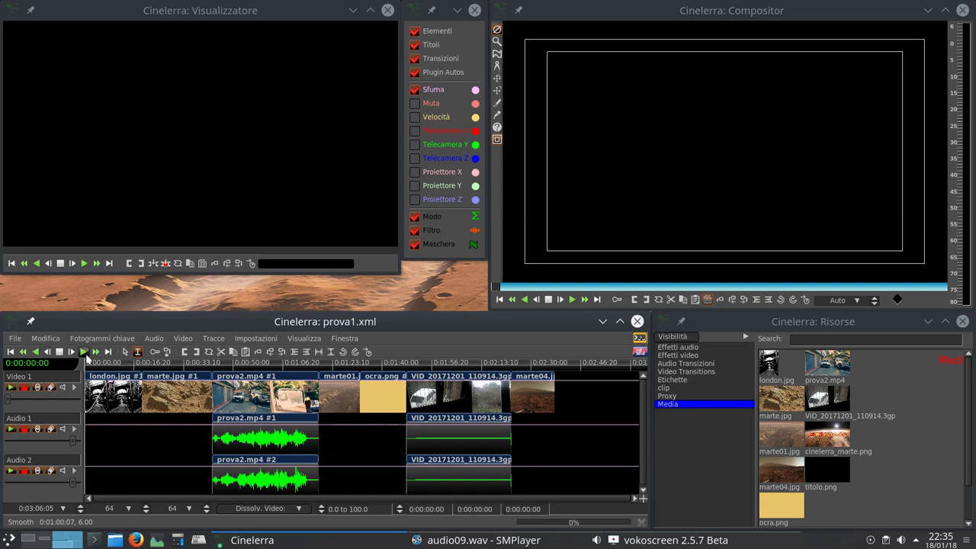
Play the opening london.jpg clip from the start and briefly select the first 15 seconds of the timeline
left_click(83, 353)
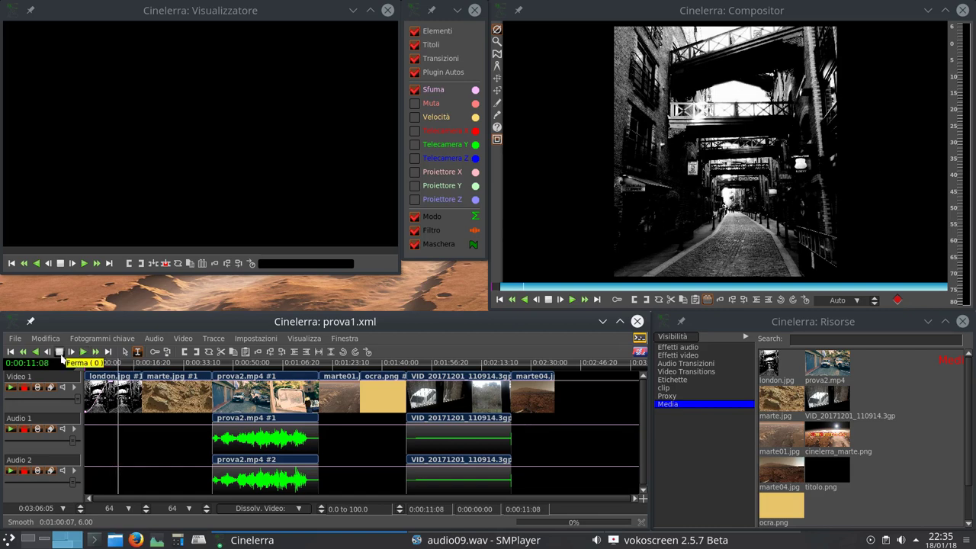
left_click(61, 358)
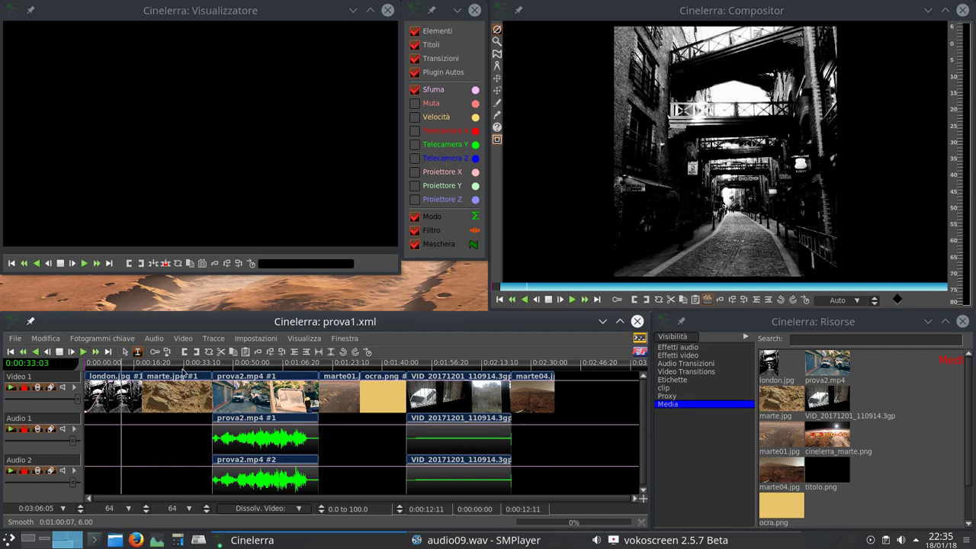
left_click(183, 371)
left_click(127, 381)
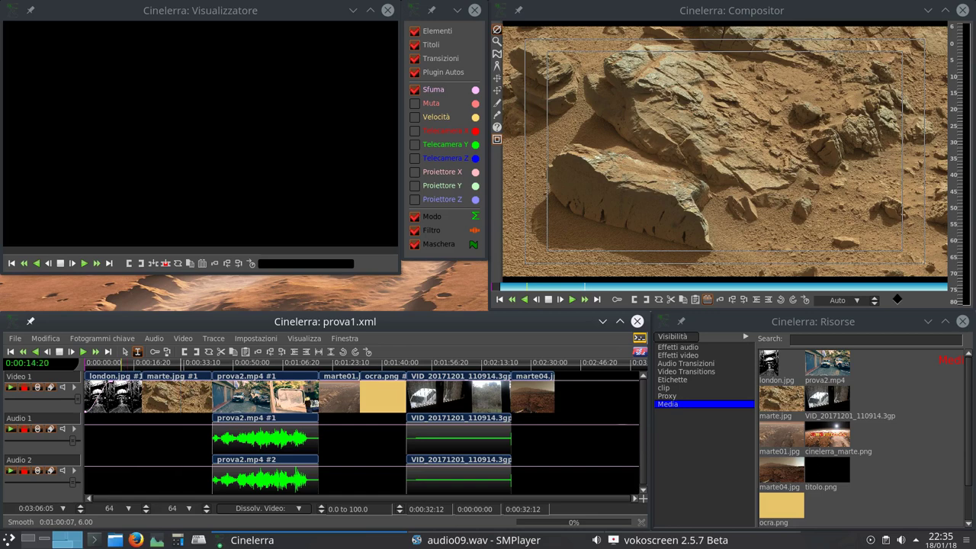
left_click_drag(130, 382, 71, 389)
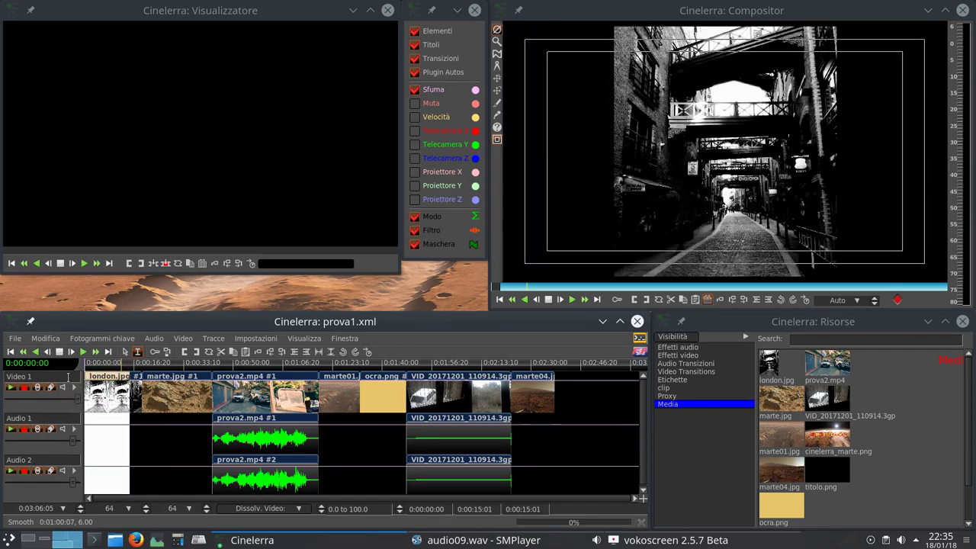
left_click(170, 442)
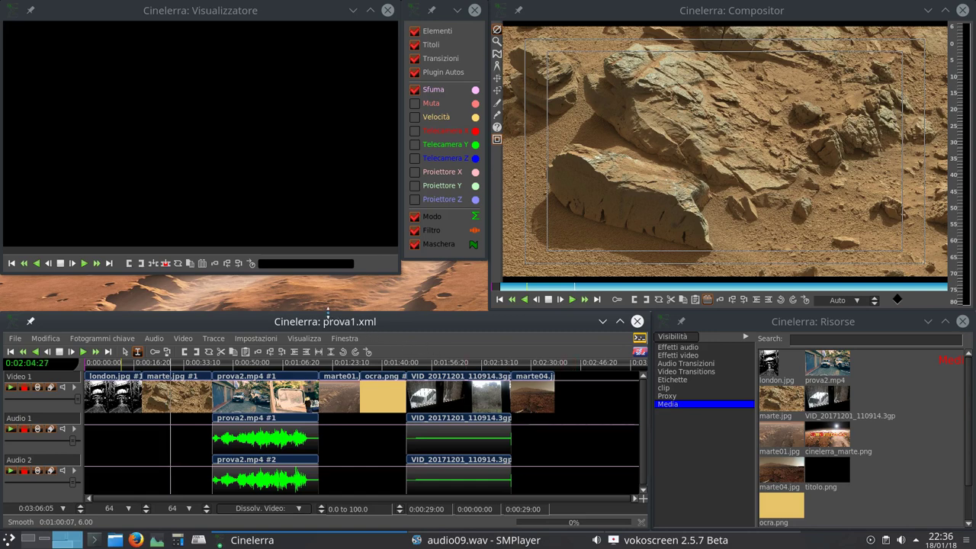
Enlarge the timeline window upward and shape a dip in the Video 1 fade curve over prova2.mp4, ending near 0:01:04:00 at 92.19
left_click_drag(329, 313, 358, 199)
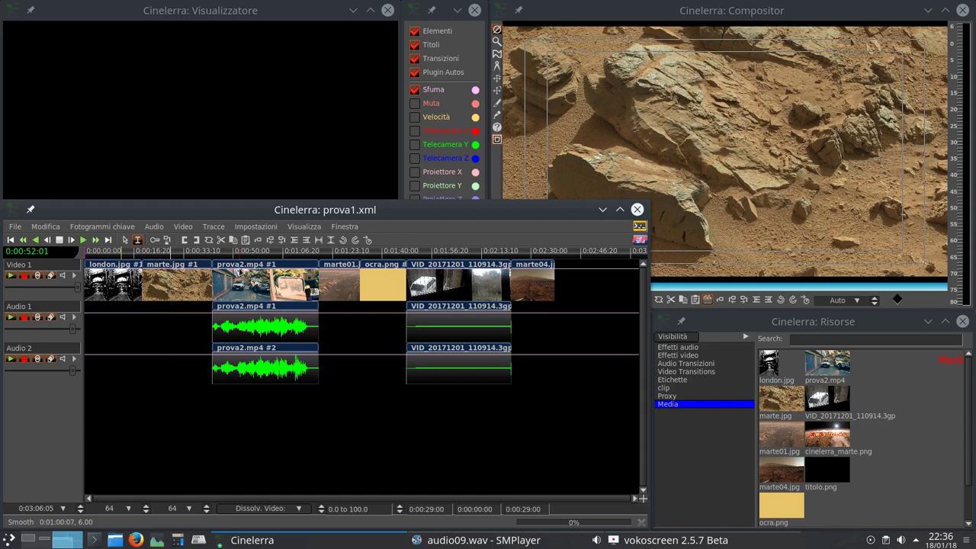
left_click(274, 296)
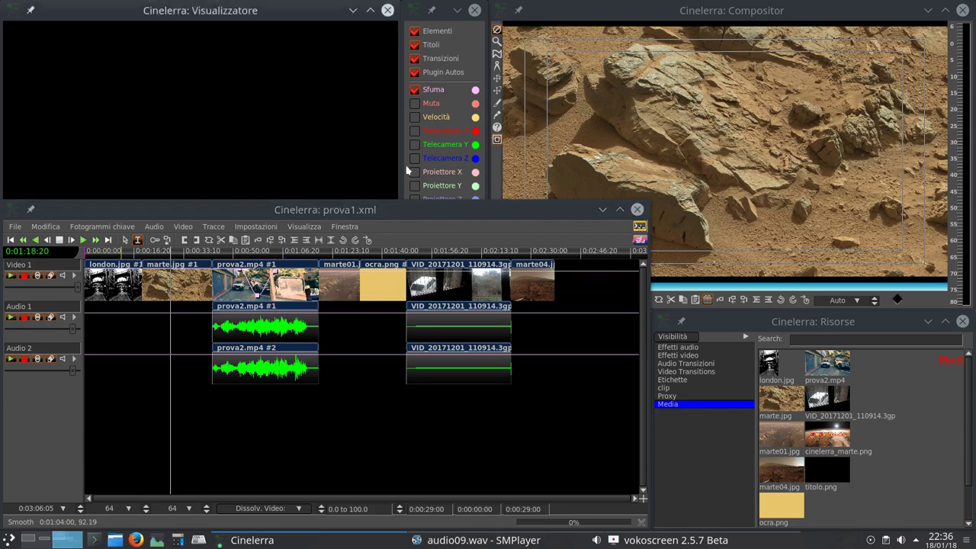
Briefly show and hide the Telecamera X and Telecamera Z automation curves
left_click(416, 133)
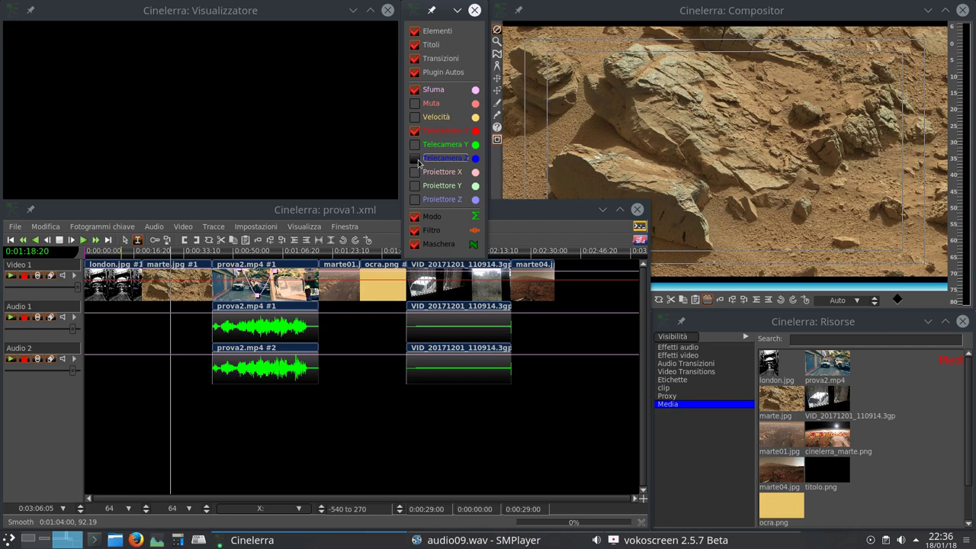
left_click(418, 161)
left_click(415, 134)
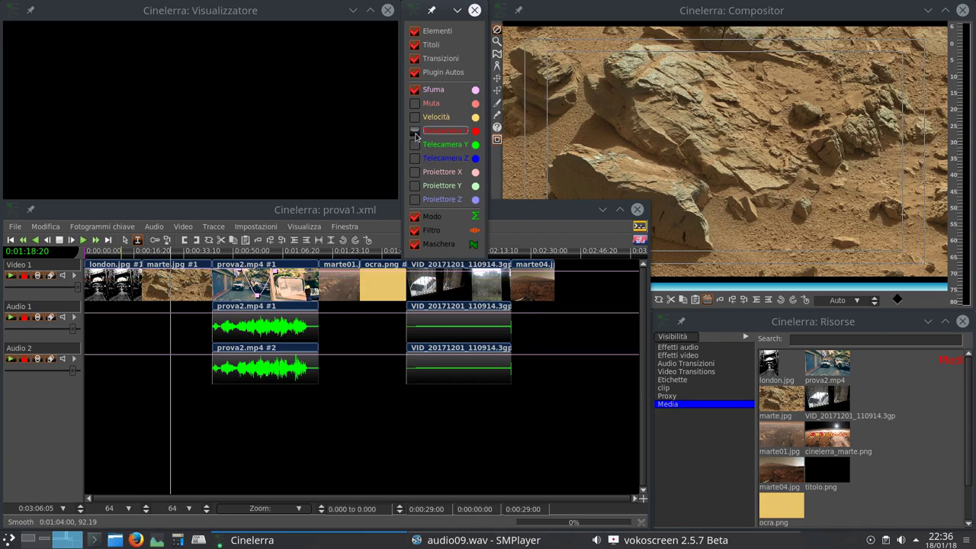
View the curve options of the low fade keyframe in the prova2.mp4 video clip
left_click(262, 300)
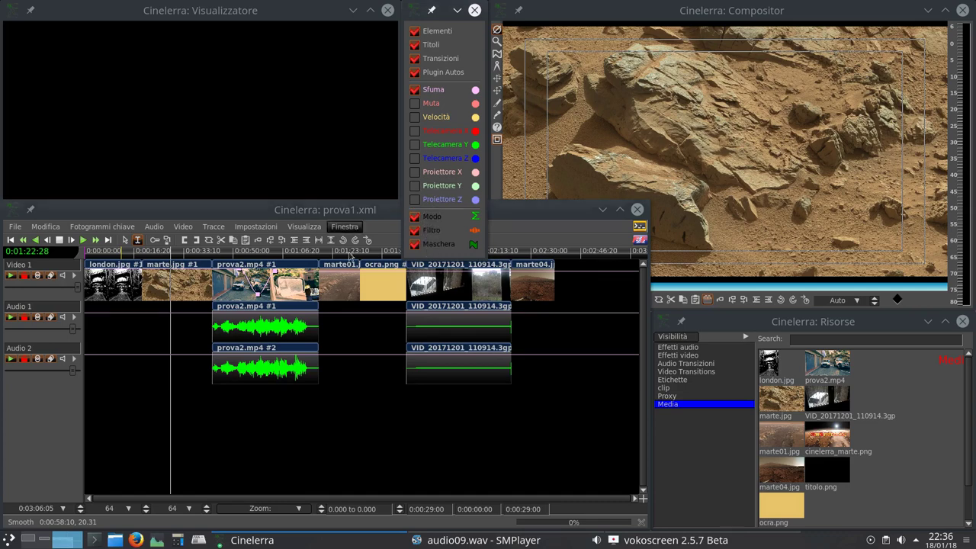
left_click(260, 299)
right_click(259, 298)
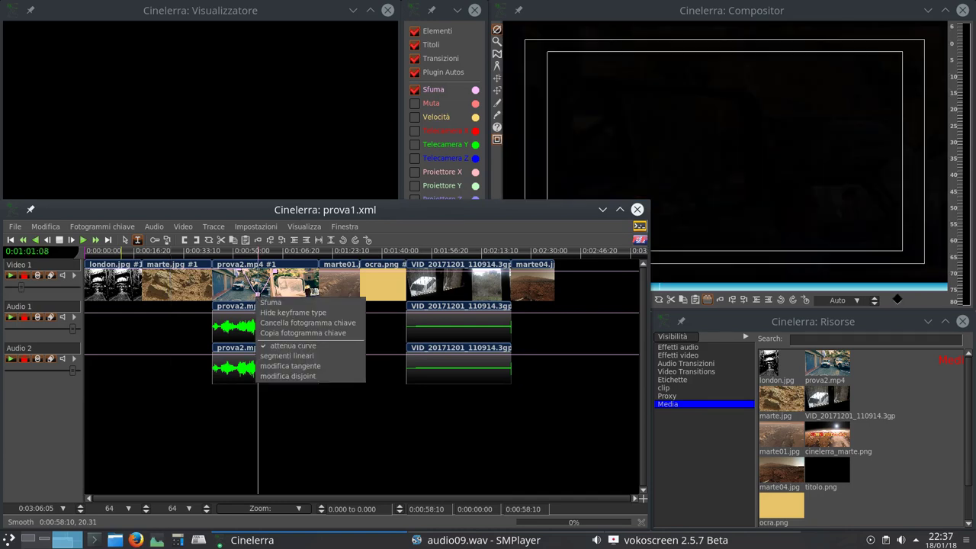
left_click(336, 283)
Draw a four-point mask over ocra.png at 0:01:38:09 with automatic keyframe generation enabled, and shift the mask to the right
left_click(376, 284)
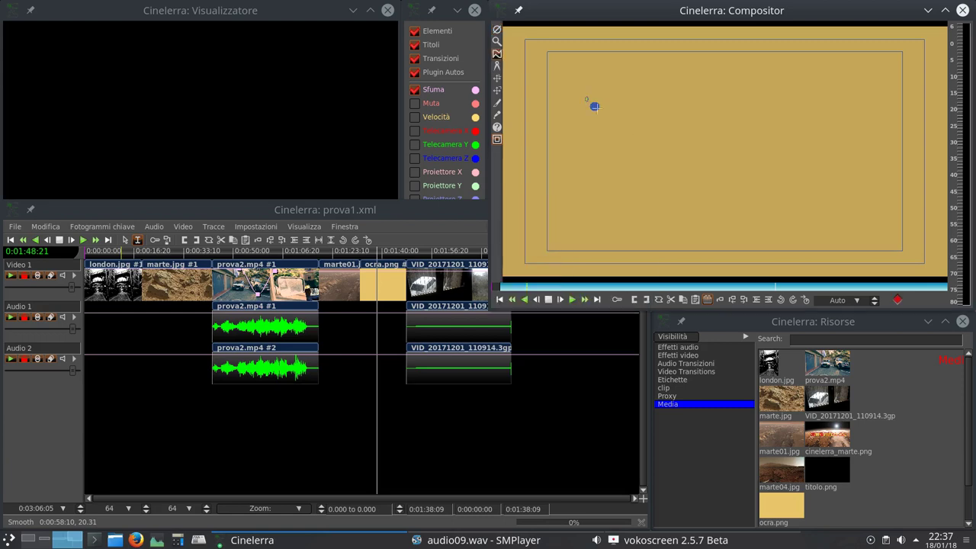
left_click(590, 167)
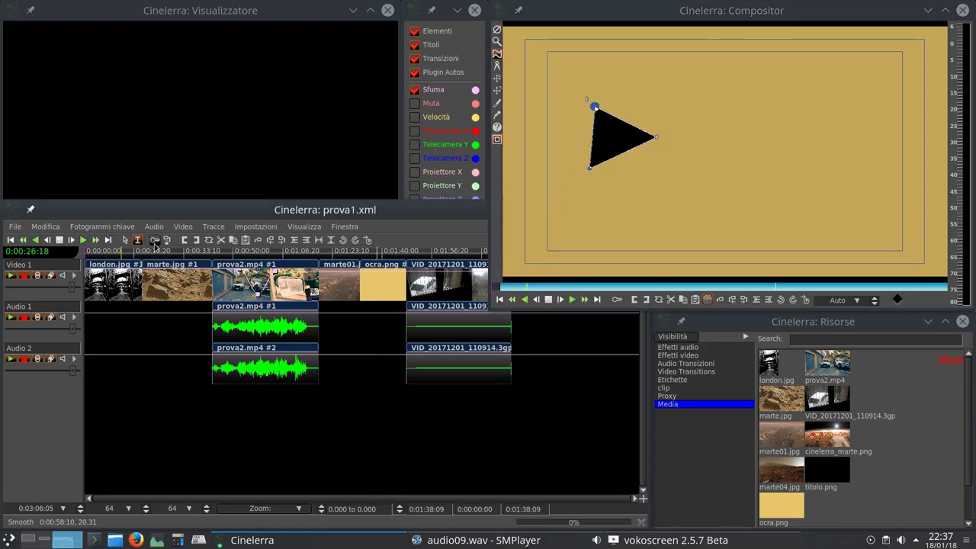
left_click(361, 229)
left_click(693, 173)
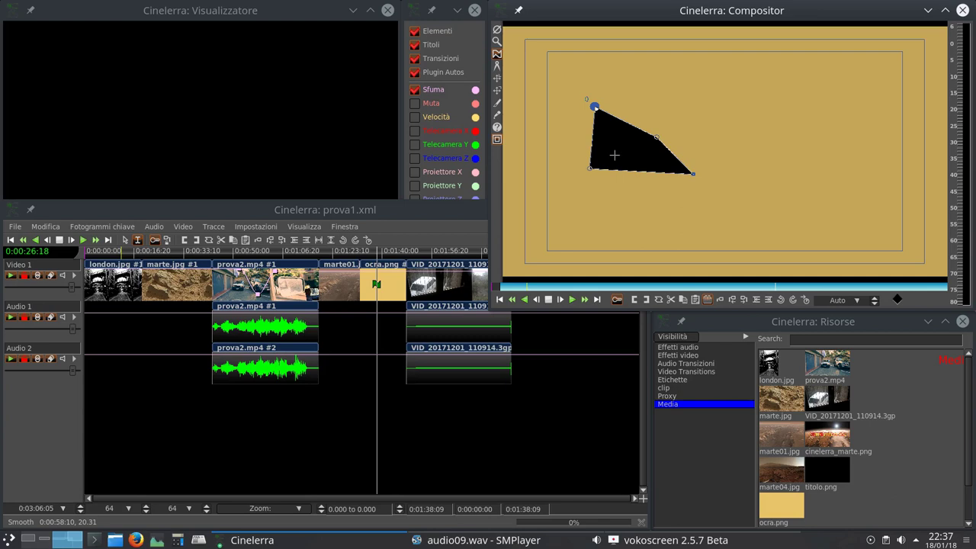
left_click_drag(614, 155, 656, 157)
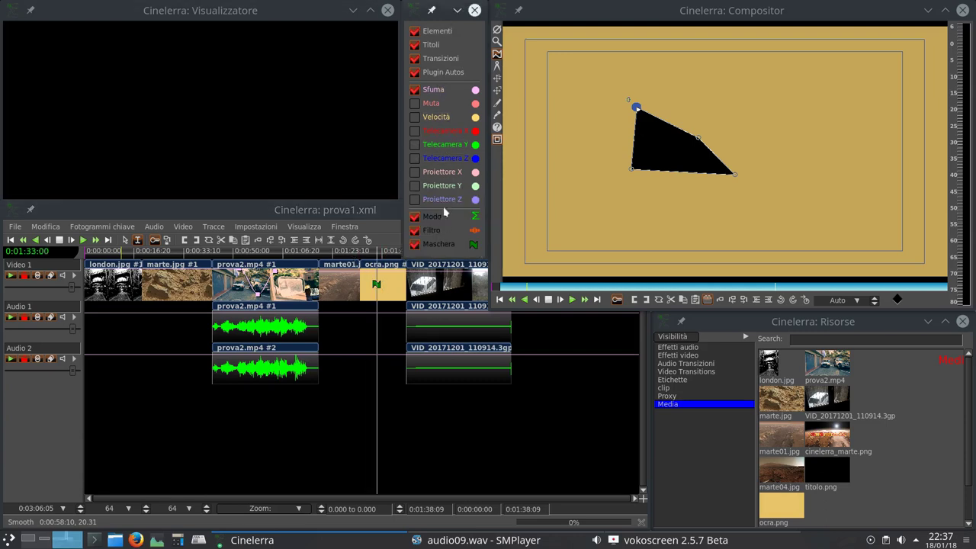
Go to 0:00:46:28 in prova2.mp4 and switch the Compositor from mask editing to video protection
left_click(268, 207)
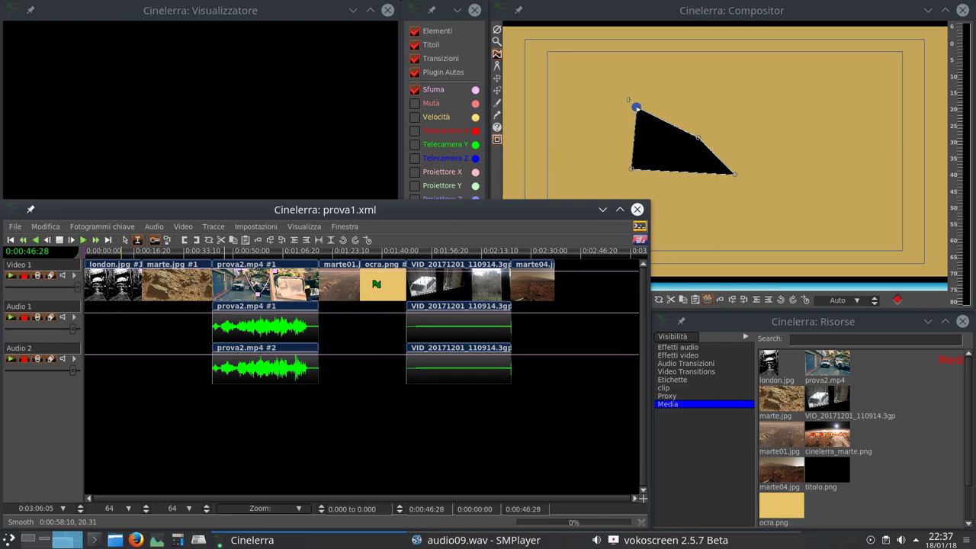
left_click(225, 336)
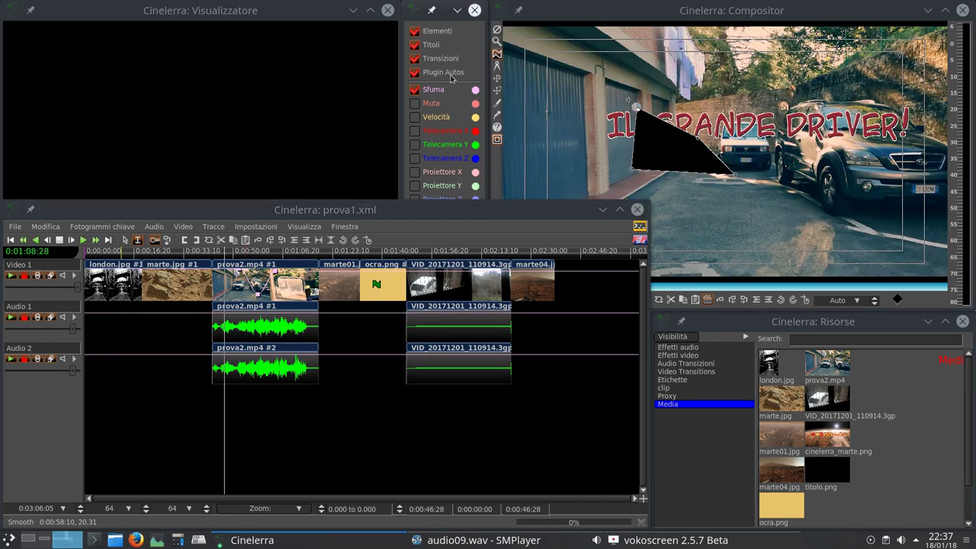
left_click(496, 55)
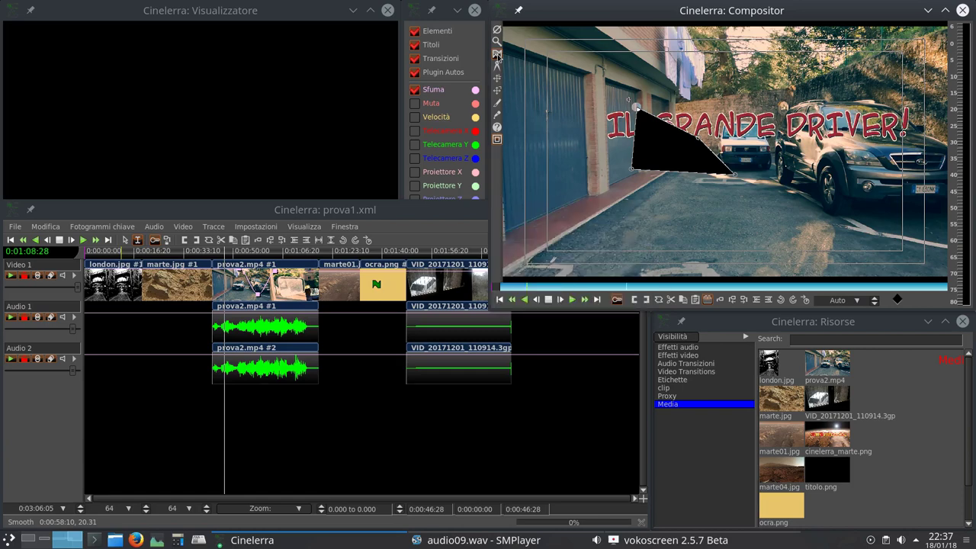
left_click(497, 31)
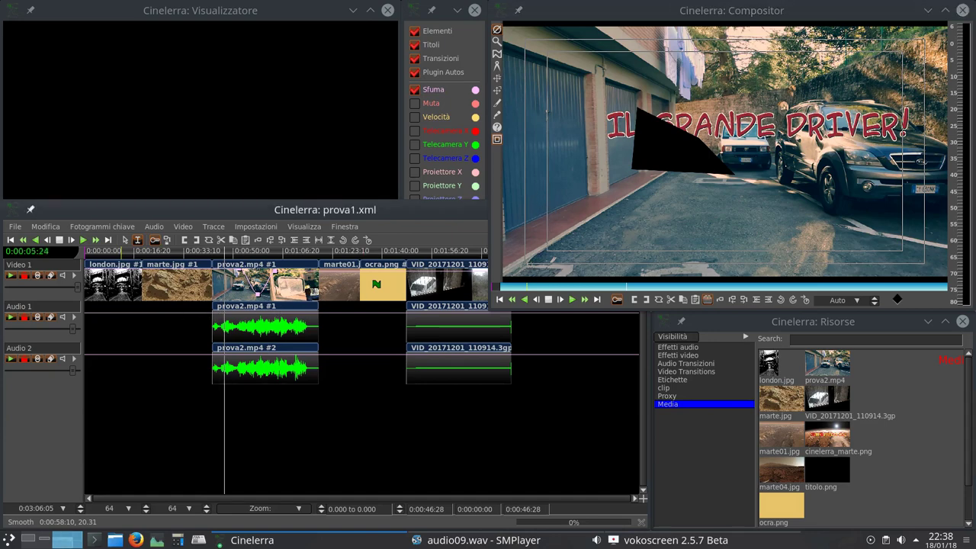
In drag-and-drop mode, add Video 1 fade keyframes on marte01.jpg at about 87.50 and on prova2.mp4 near 0:01:12:10 at 35.94
left_click(184, 208)
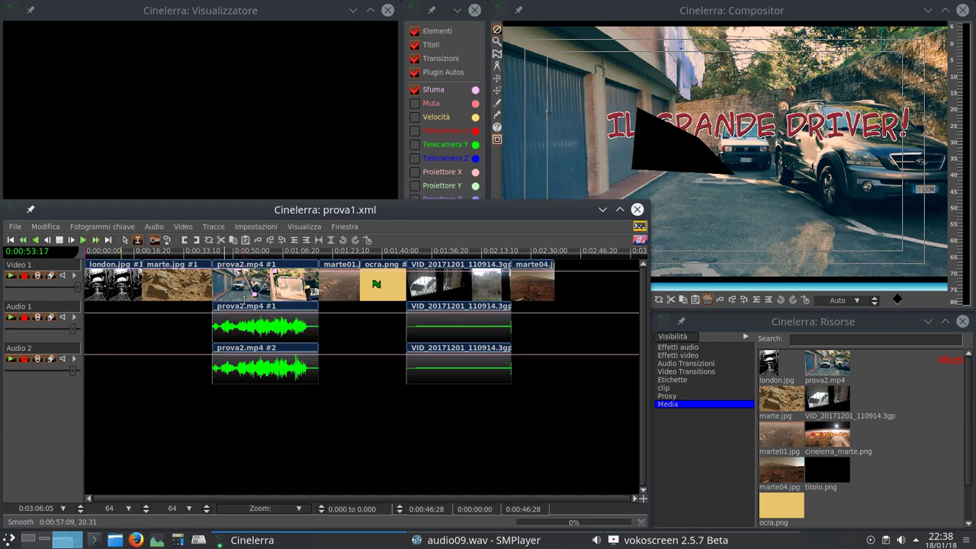
left_click(125, 241)
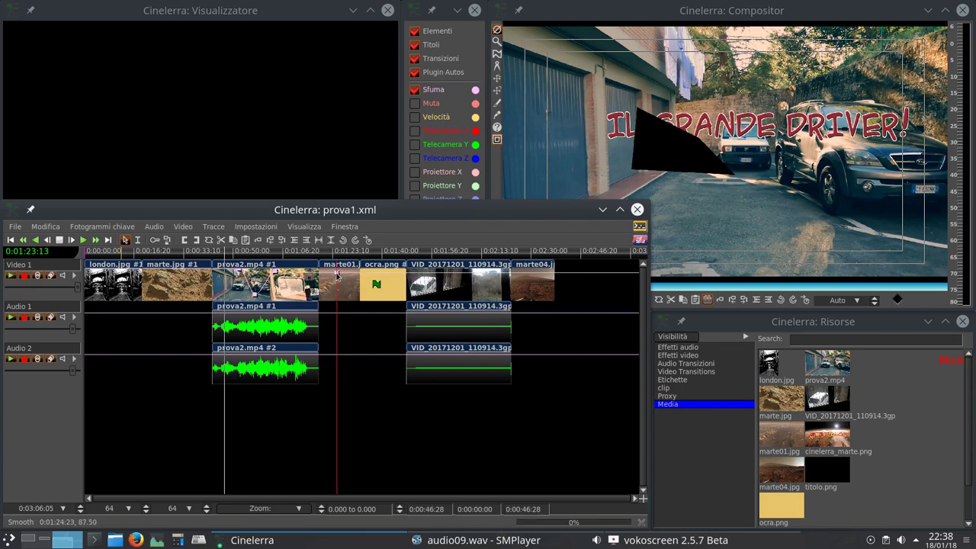
left_click(277, 275)
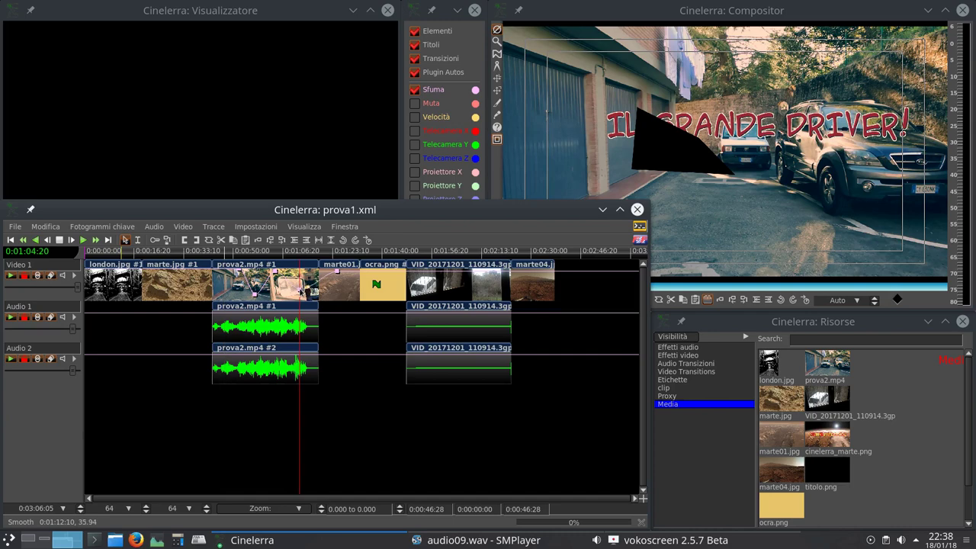
left_click(300, 285)
left_click(266, 318)
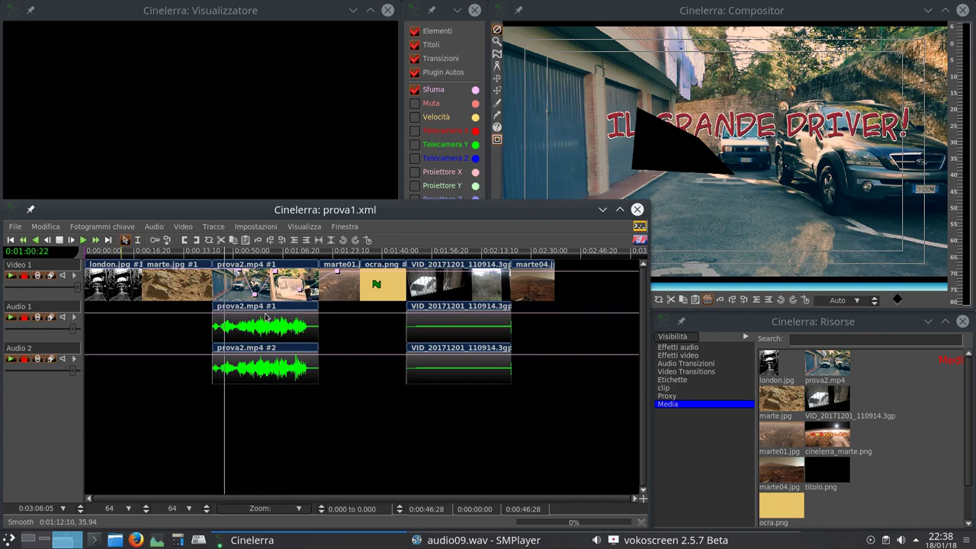
Adjust the tangent handle of the low fade keyframe at 0:00:57:09 in prova2.mp4 to about 4.53
left_click(254, 295)
left_click(258, 291)
left_click(256, 298)
left_click(255, 298)
left_click(266, 304)
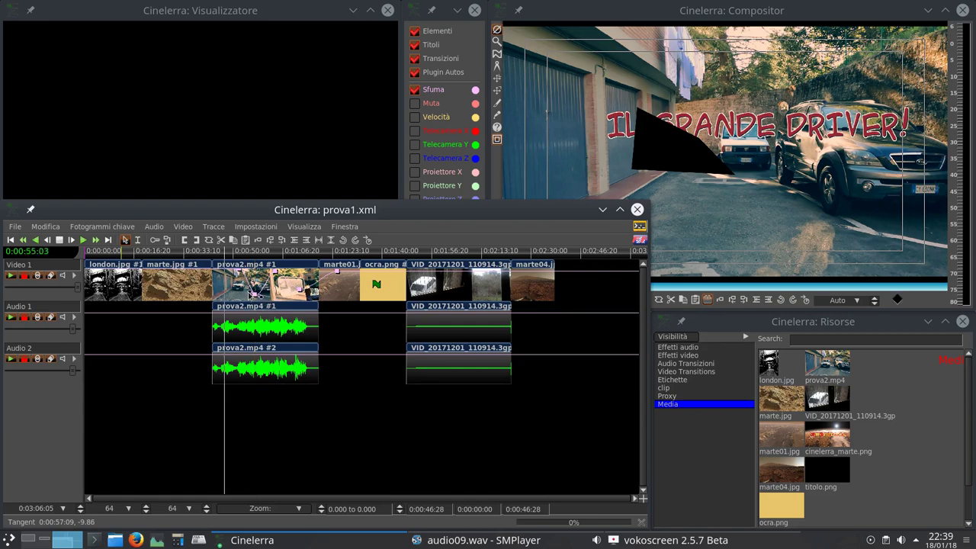
left_click_drag(253, 294, 254, 297)
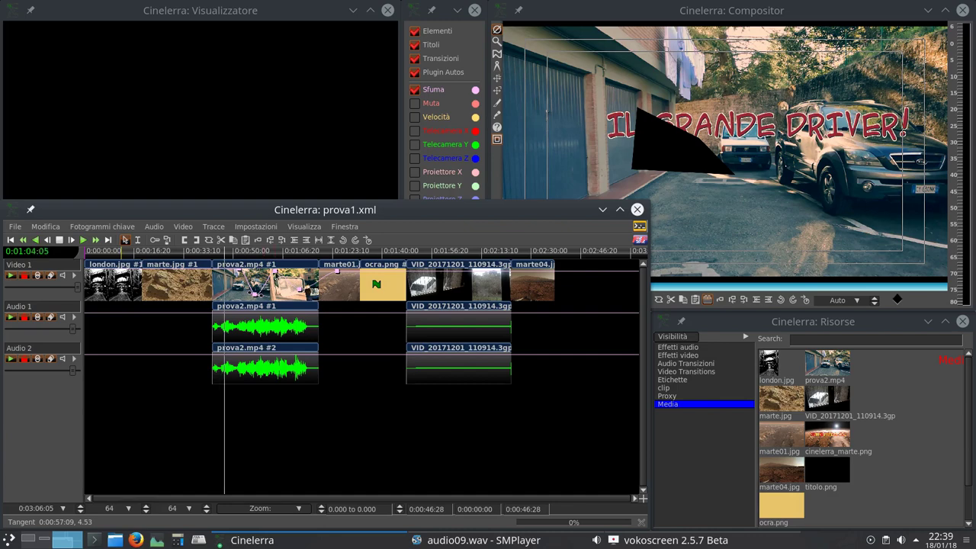
Move the last prova2.mp4 fade keyframe to about 0:01:18:29 at 92.19 and switch back to cut-and-paste mode
left_click(263, 299)
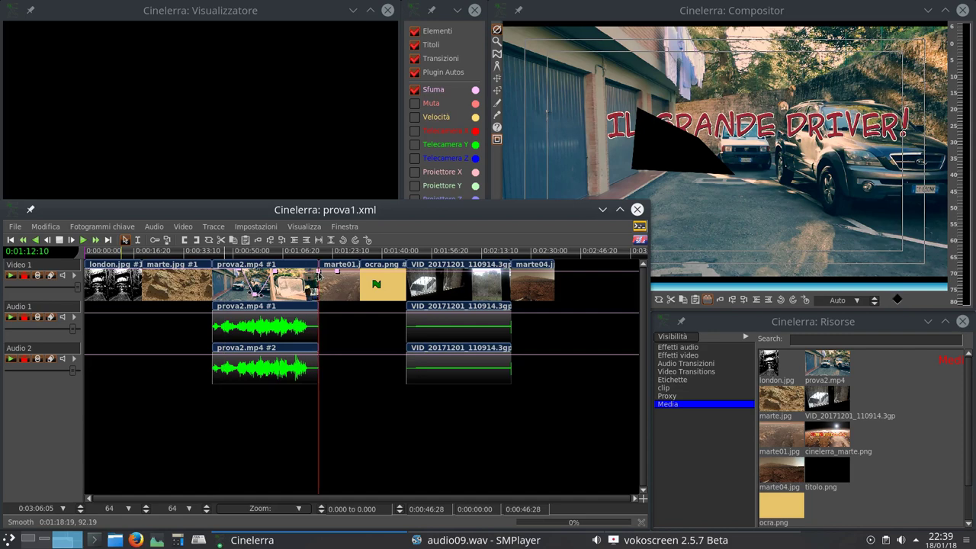
left_click(137, 239)
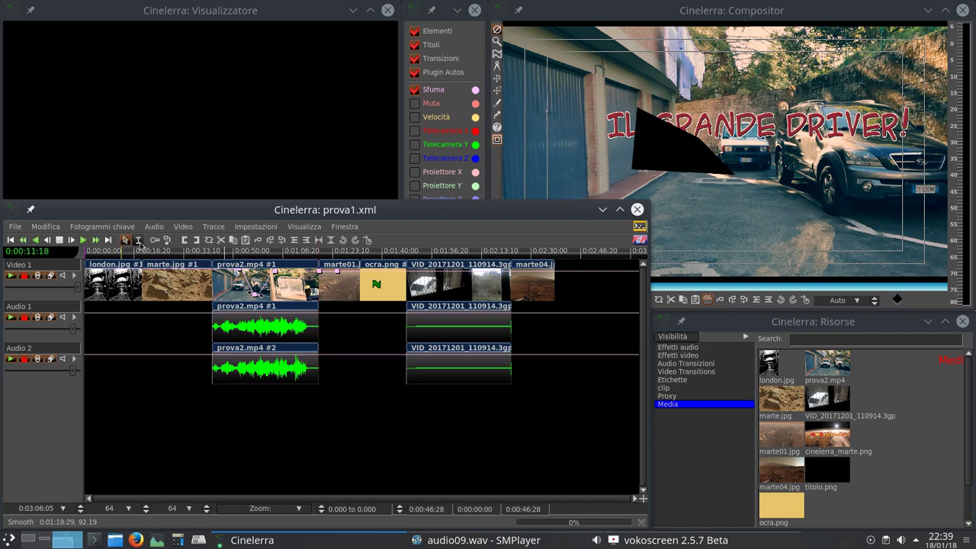
Place the insertion point at 0:00:49:20 in prova2.mp4 and set the track zoom to 128
left_click_drag(305, 287, 349, 287)
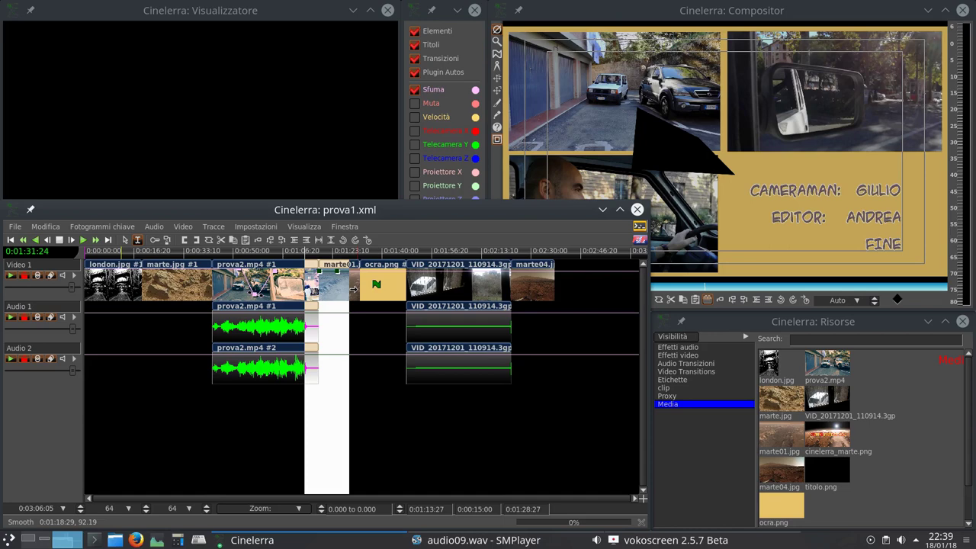
left_click(232, 287)
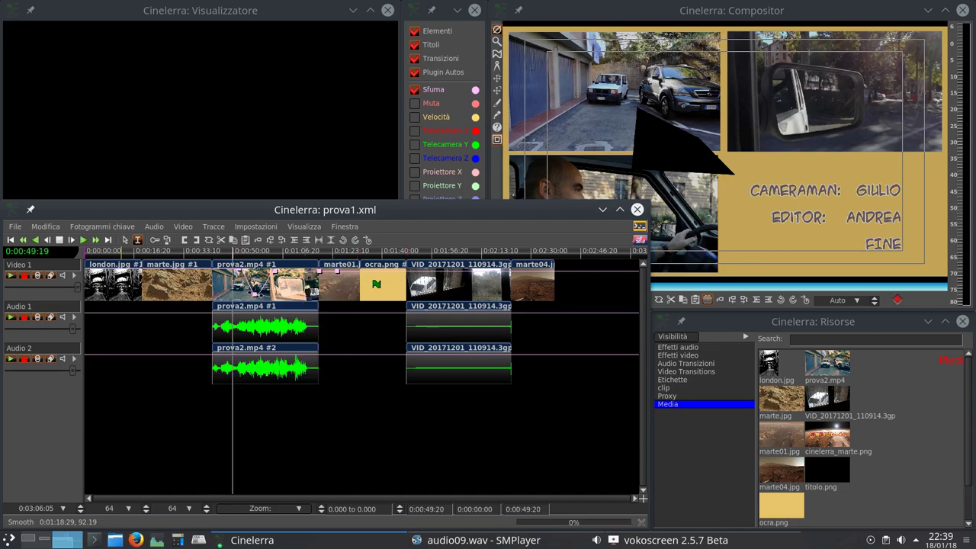
key("space")
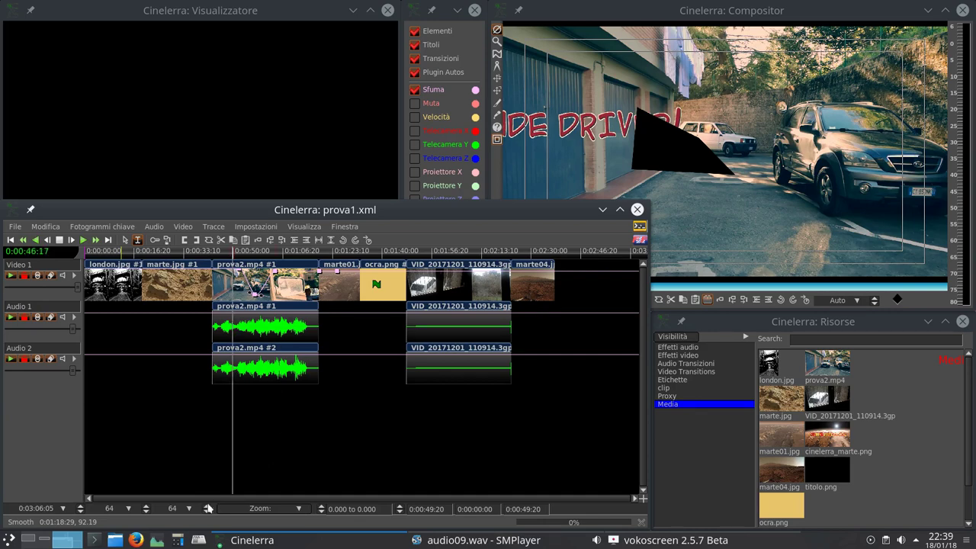
scroll(176, 511, "up", 1)
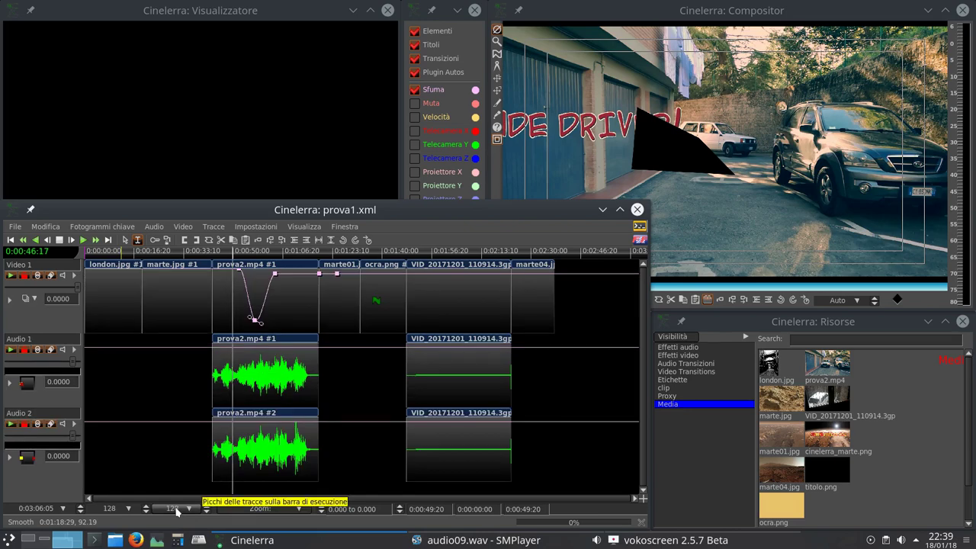
scroll(176, 511, "up", 1)
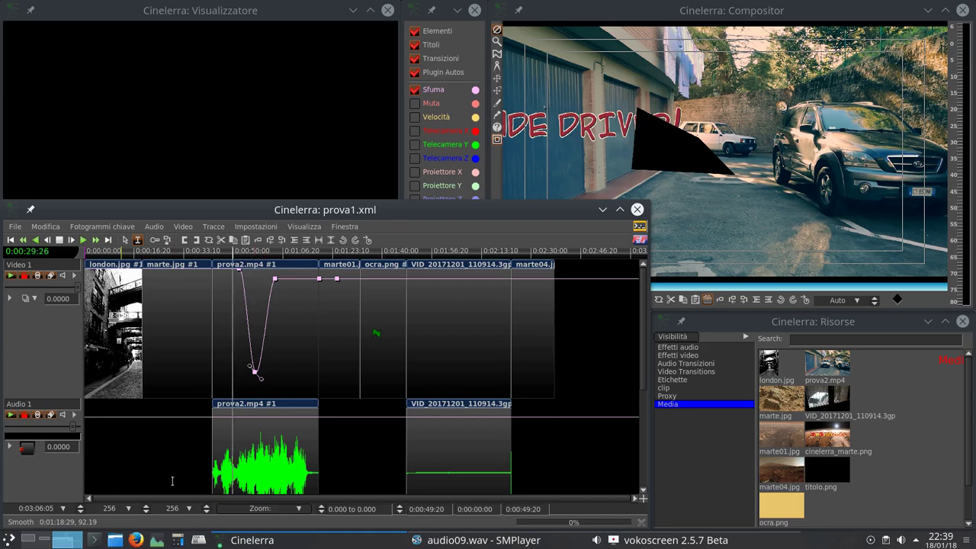
scroll(176, 511, "down", 1)
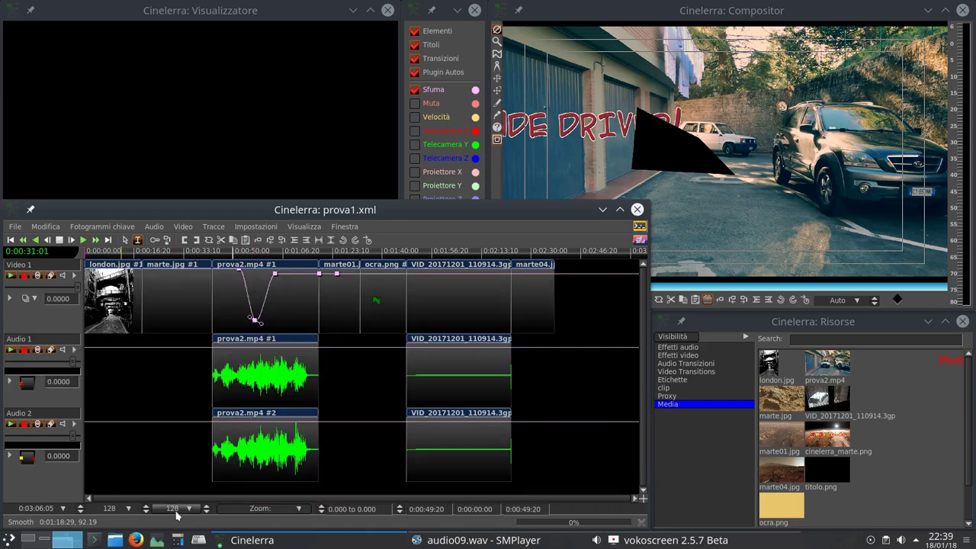
Add an audio fade keyframe on the prova2.mp4 clip and move it to about 0:01:06:01 at -14.78
left_click(256, 321)
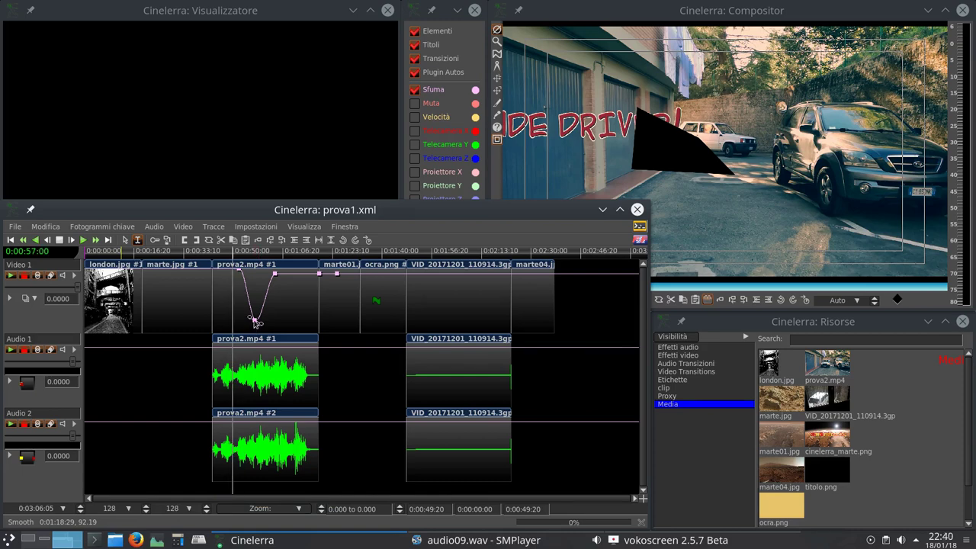
left_click(280, 348)
left_click_drag(280, 349, 281, 364)
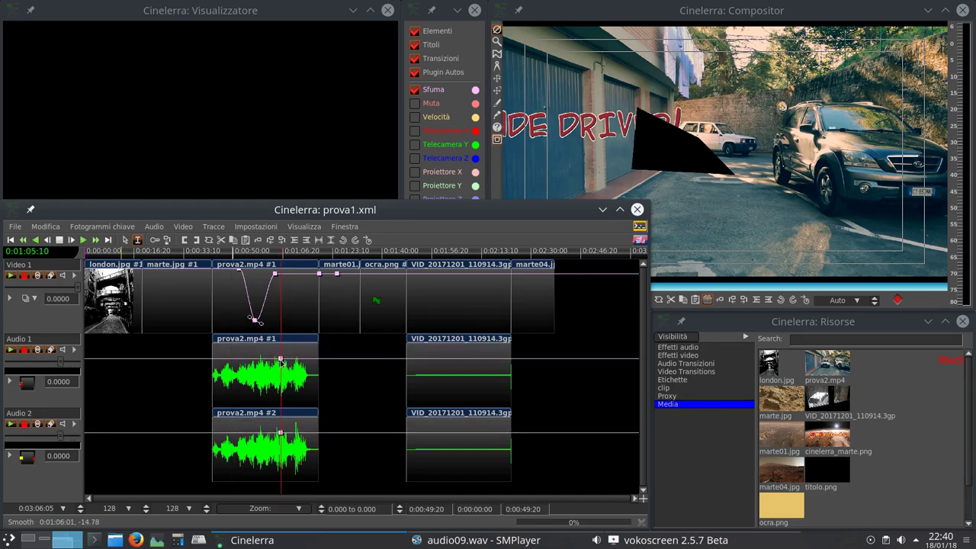
Add fade keyframes on VID_20171201_110914.3gp, placing video near 0:02:06:03 at 93.75 and audio near 0:02:05:12 at -14.11
left_click(459, 275)
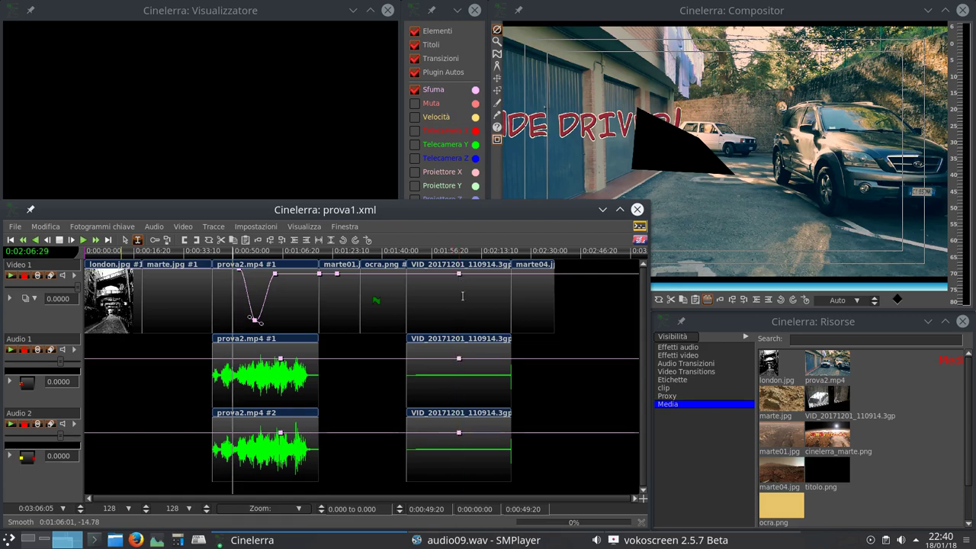
mouse_move(459, 278)
left_mouse_down()
mouse_move(460, 299)
mouse_move(462, 268)
mouse_move(461, 296)
mouse_move(460, 276)
left_mouse_up()
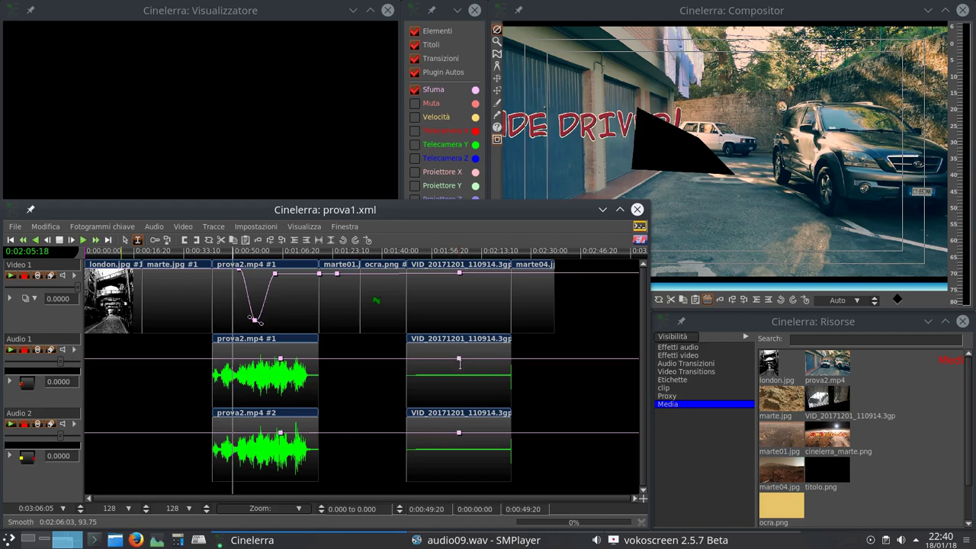
mouse_move(459, 360)
left_mouse_down()
mouse_move(458, 385)
mouse_move(457, 362)
left_mouse_up()
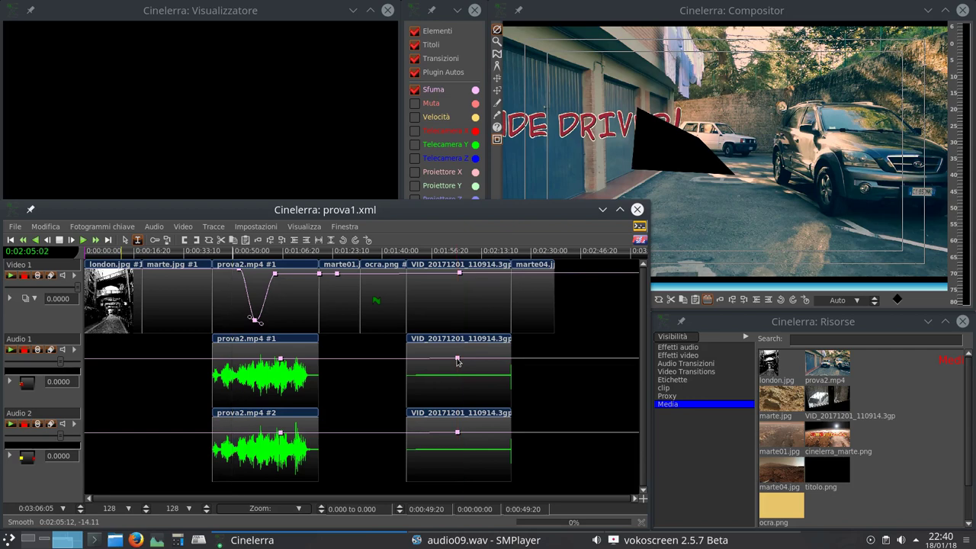
Clear the keyframes between 0:00:25:18 and 0:02:35:25 and place the insertion point at 0:00:47:03
left_click_drag(547, 338, 161, 309)
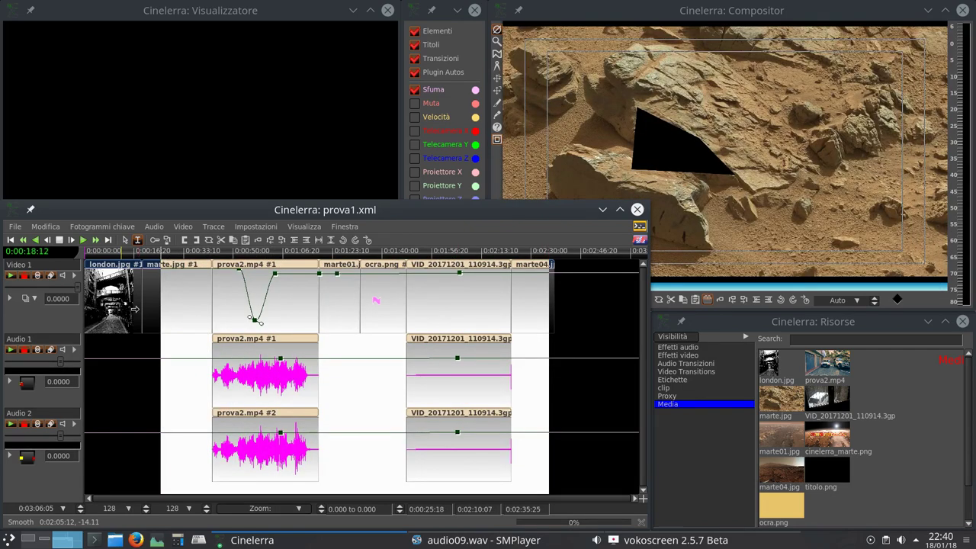
left_click(224, 296)
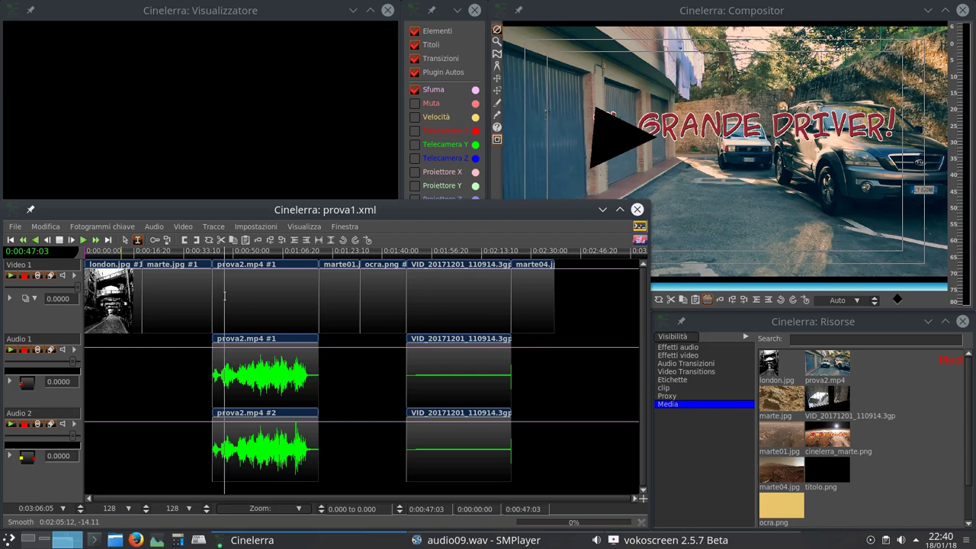
Show all the automation curves from Muta through Proiettore Z, and view Proiettore Z's colour settings without changing them
left_click(439, 17)
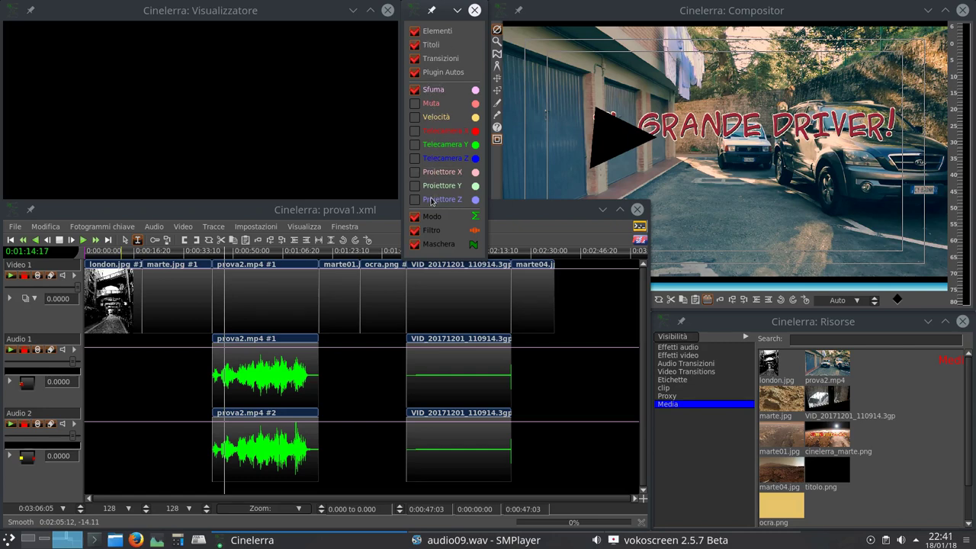
left_click(414, 90)
left_click(414, 90)
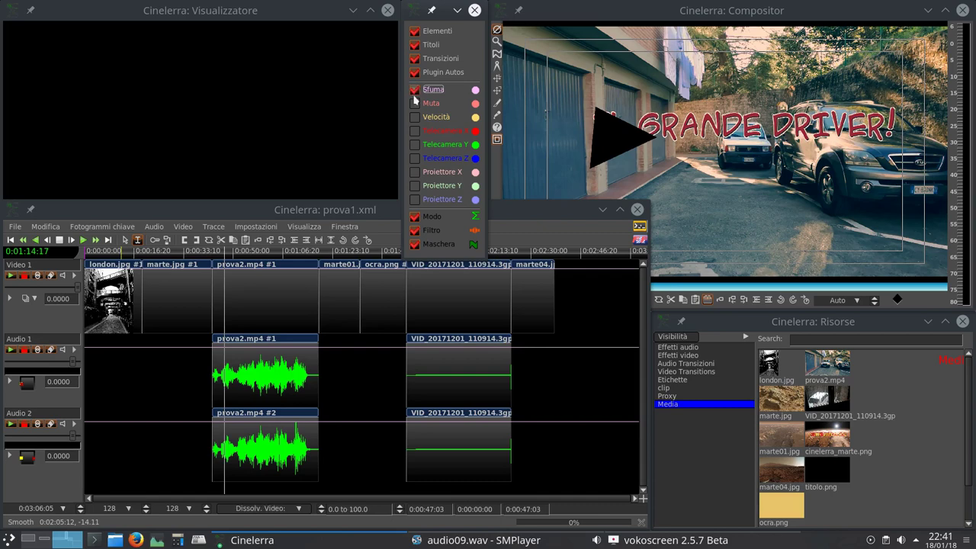
left_click(414, 104)
left_click(415, 117)
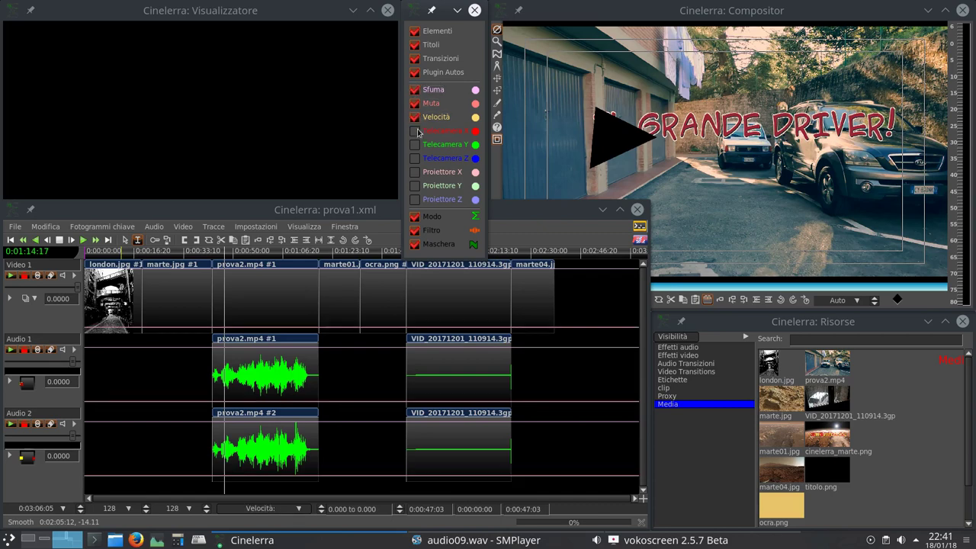
left_click(415, 131)
left_click(415, 145)
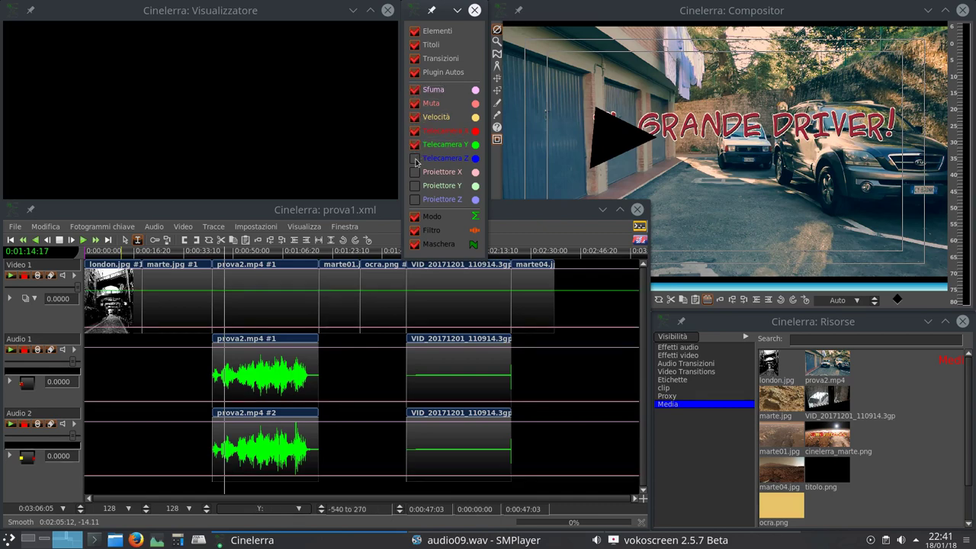
left_click(415, 159)
left_click(415, 172)
left_click(415, 186)
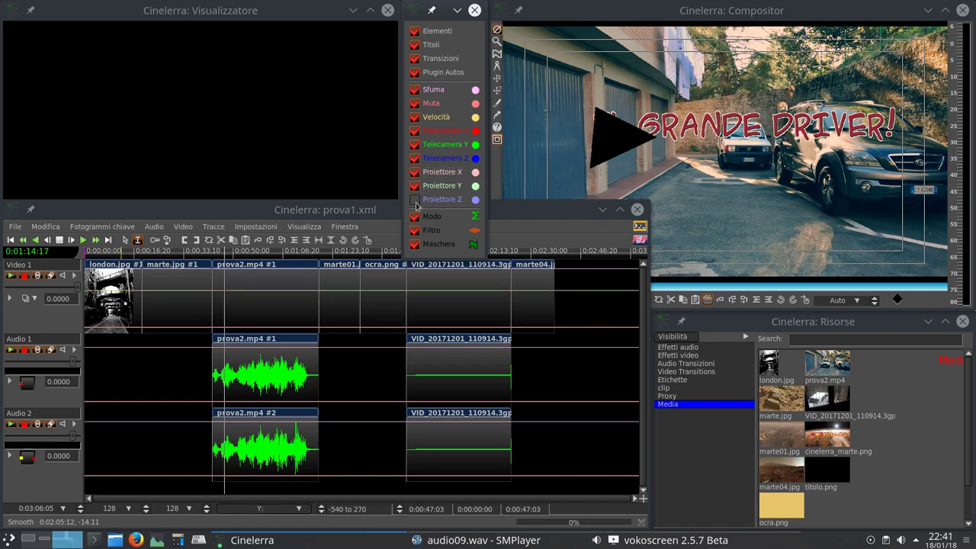
left_click(415, 200)
left_click(476, 200)
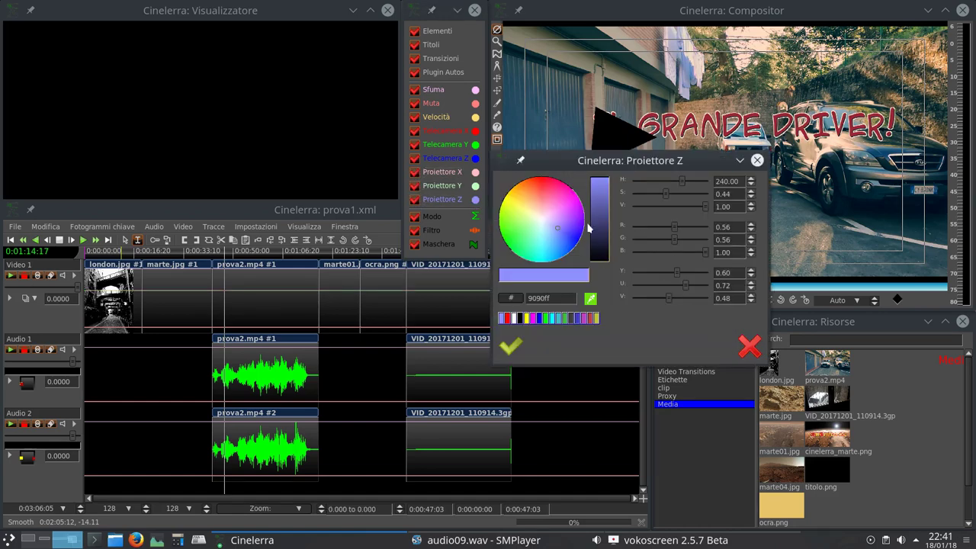
left_click(745, 349)
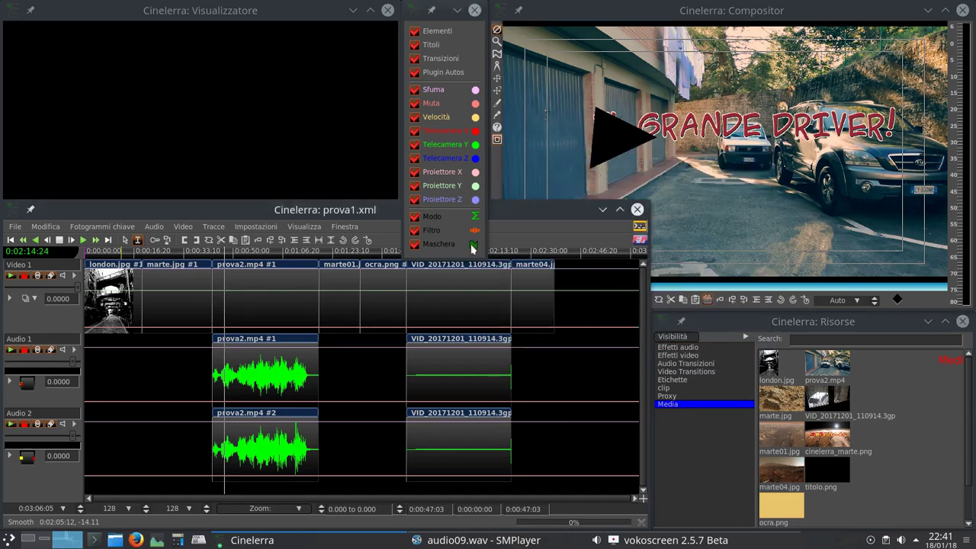
Hide all the automation curves from Proiettore Z up to Sfuma, and show only the Sfuma curve again
left_click(415, 199)
left_click(415, 185)
left_click(414, 172)
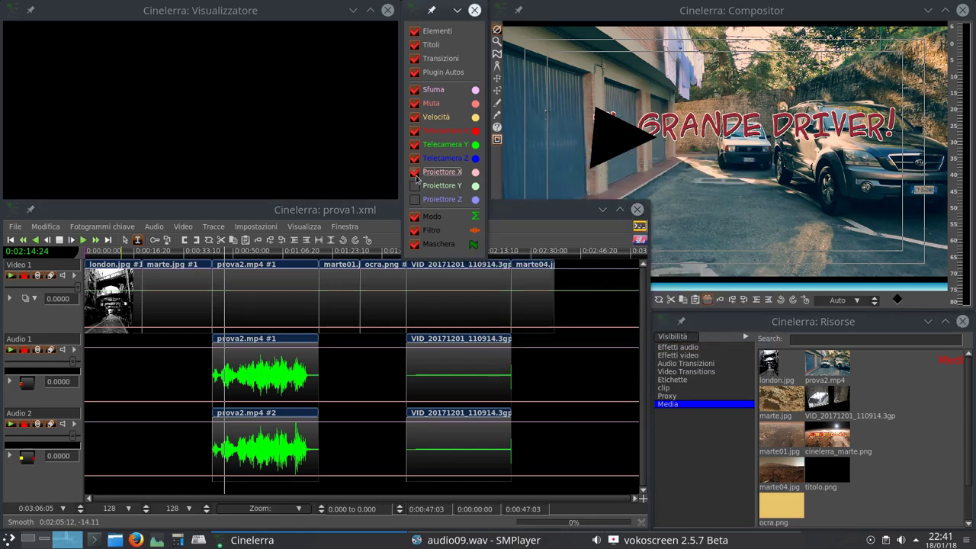
left_click(415, 158)
left_click(414, 130)
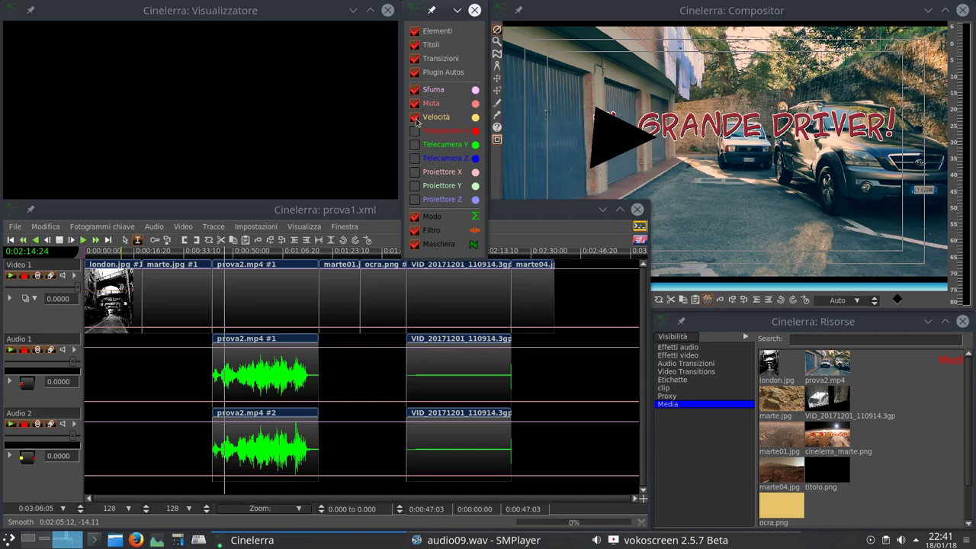
left_click(414, 116)
left_click(414, 103)
left_click(414, 89)
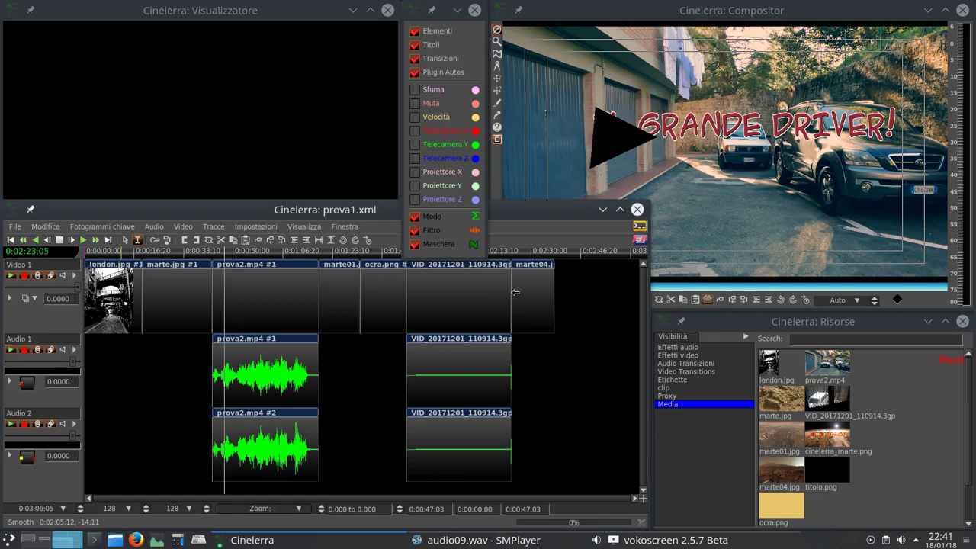
left_click(582, 312)
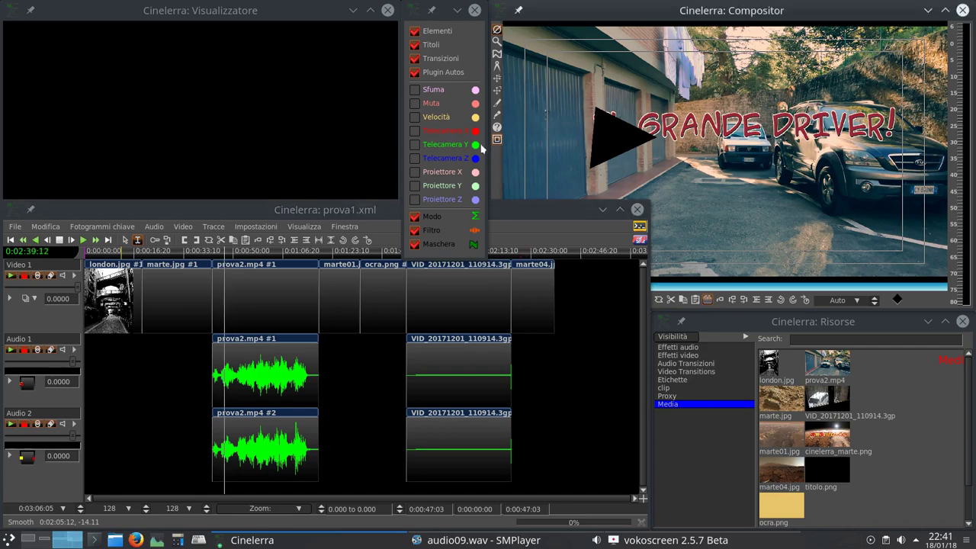
left_click(416, 90)
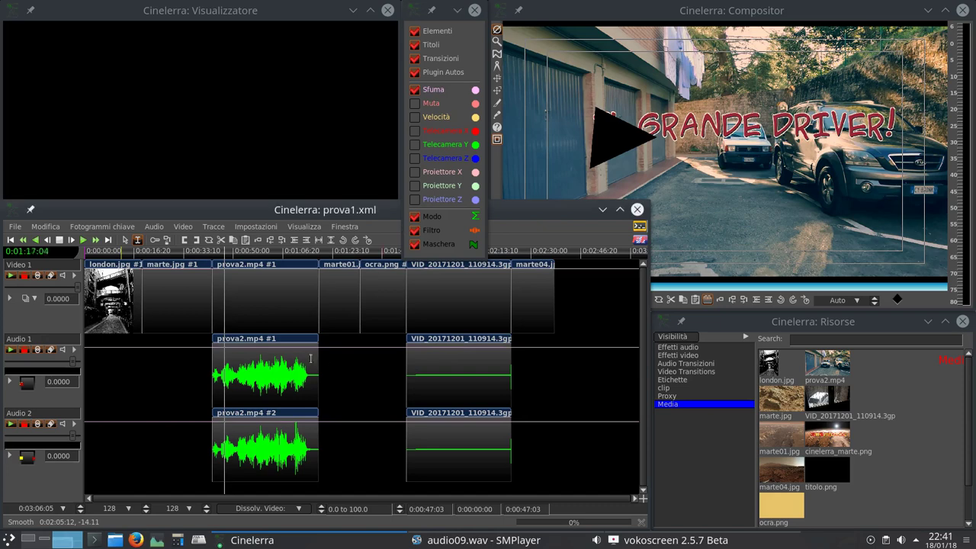
Add an audio fade keyframe at 0:01:00:27 in prova2.mp4 and slightly lower its value with its Sfuma control
left_click(266, 348)
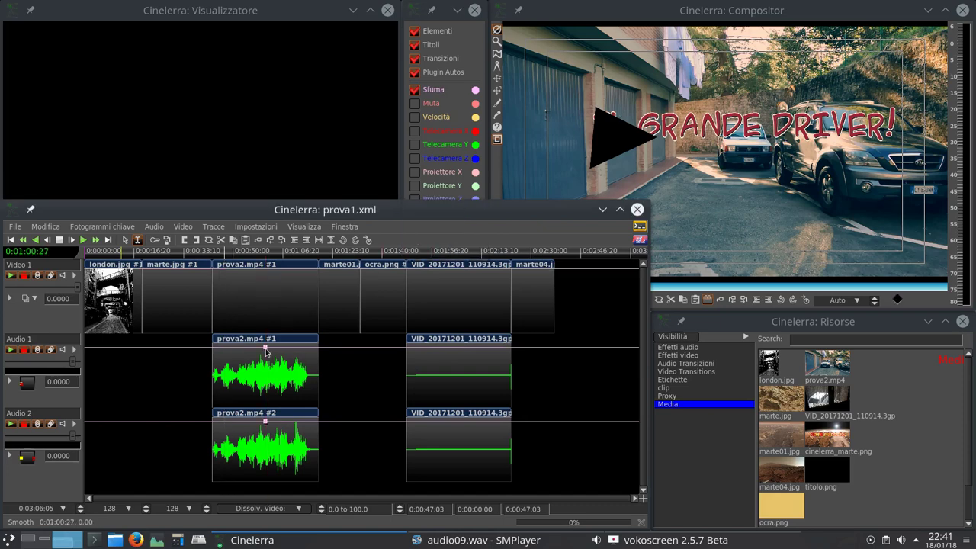
right_click(265, 348)
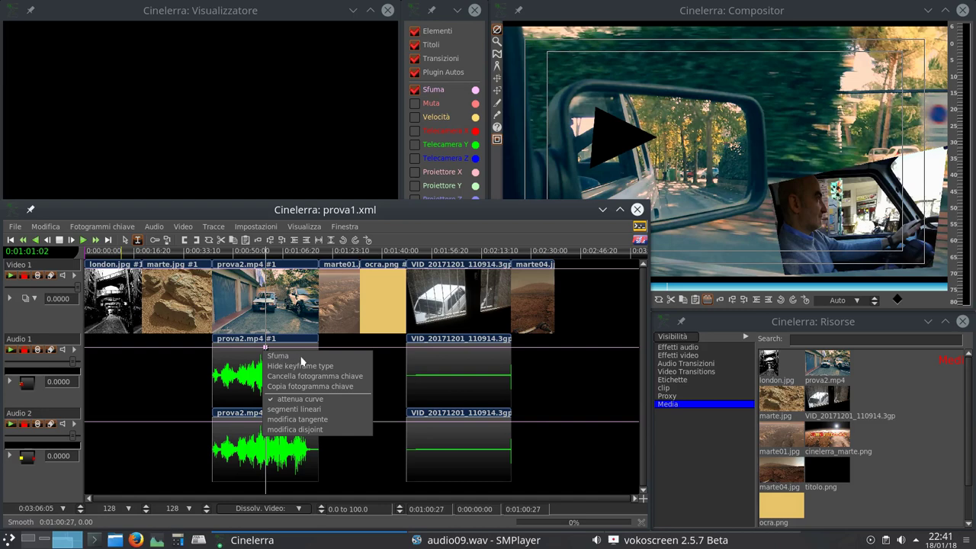
left_click(304, 357)
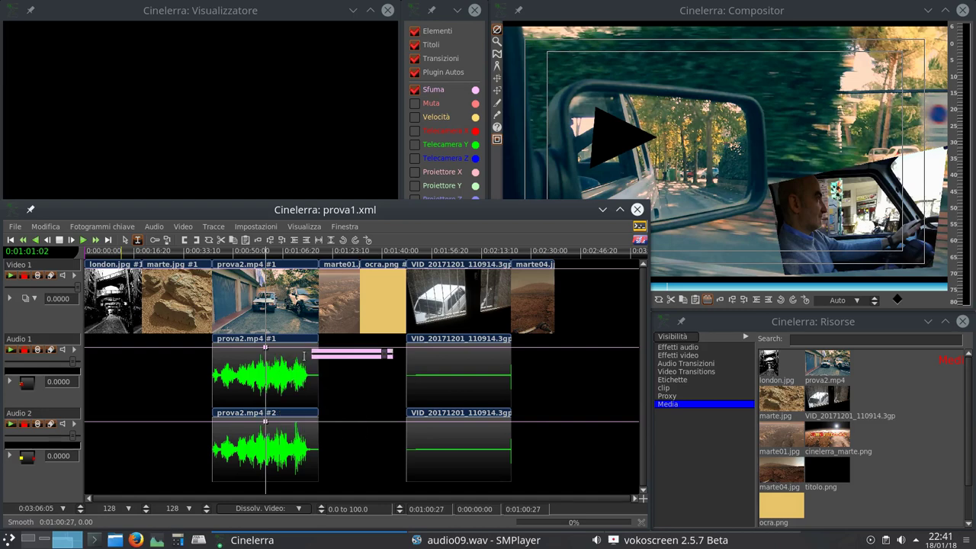
mouse_move(388, 357)
left_mouse_down()
mouse_move(330, 355)
mouse_move(384, 360)
left_mouse_up()
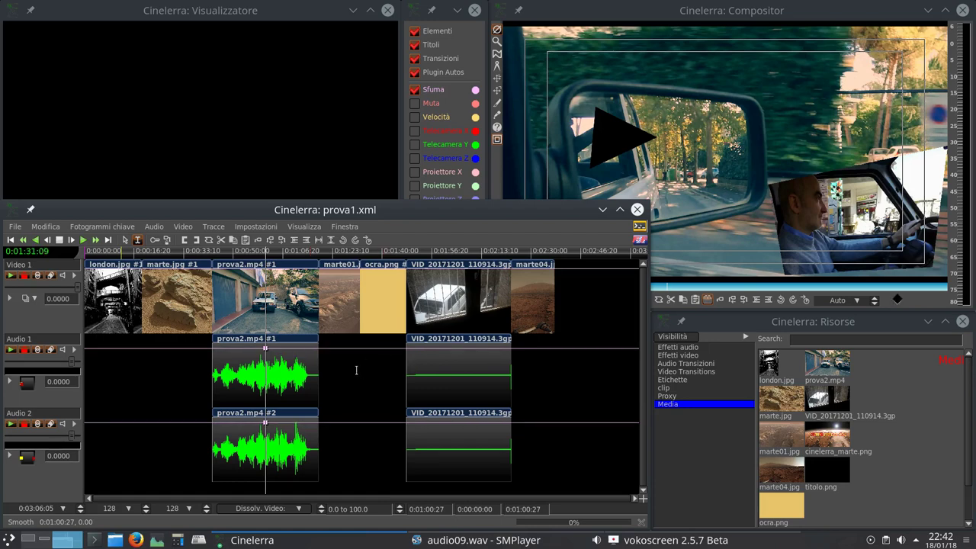
Show the Muta curve instead of Sfuma, raise Video 1's mute line to 1 near 0:01:12:05, and return it to 0
left_click(416, 90)
left_click(415, 103)
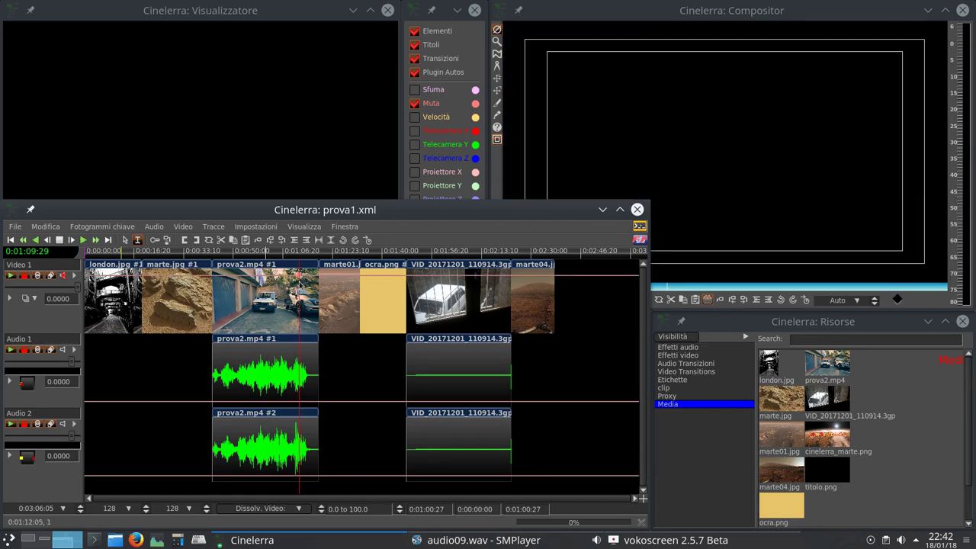
left_click_drag(300, 284, 299, 327)
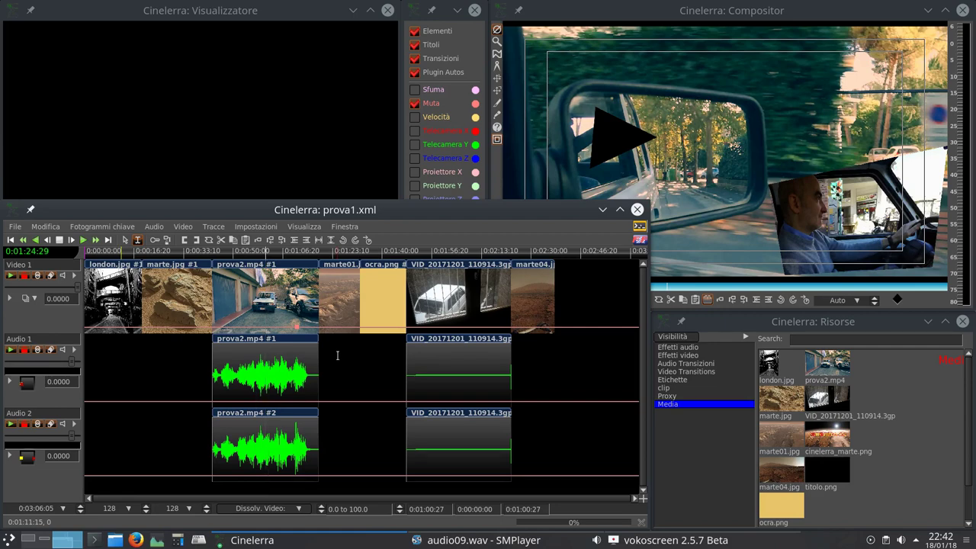
Turn on automatic keyframe generation and check that the setting is also available in the Compositor
left_click(155, 242)
left_click(738, 228)
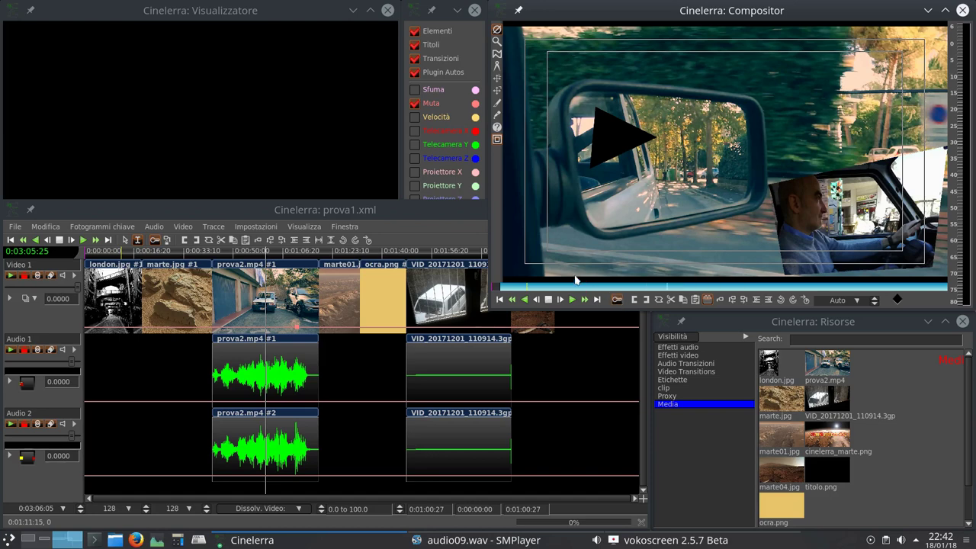
left_click(427, 219)
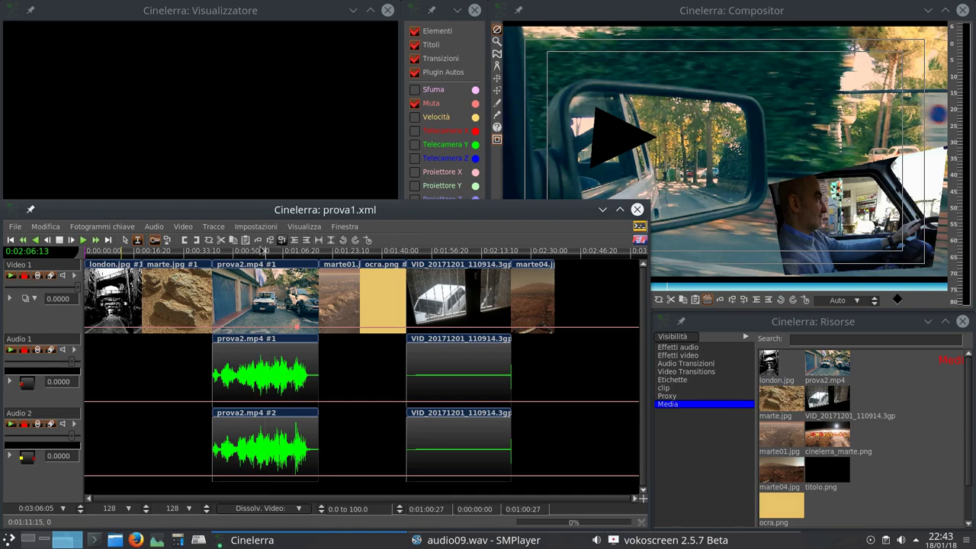
Go to 0:00:47:08 in prova2.mp4 and show the Sfuma curve instead of Muta
left_click(226, 255)
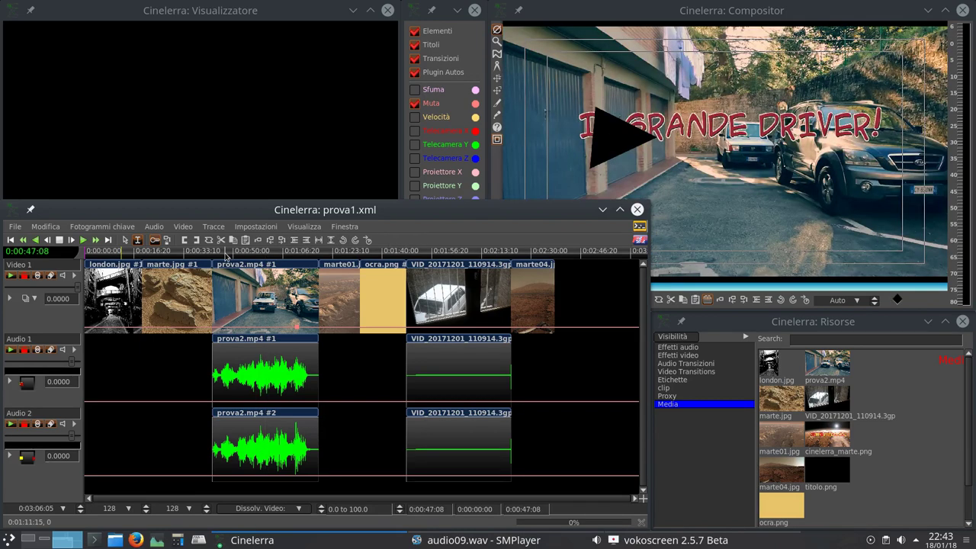
left_click(420, 91)
left_click(416, 103)
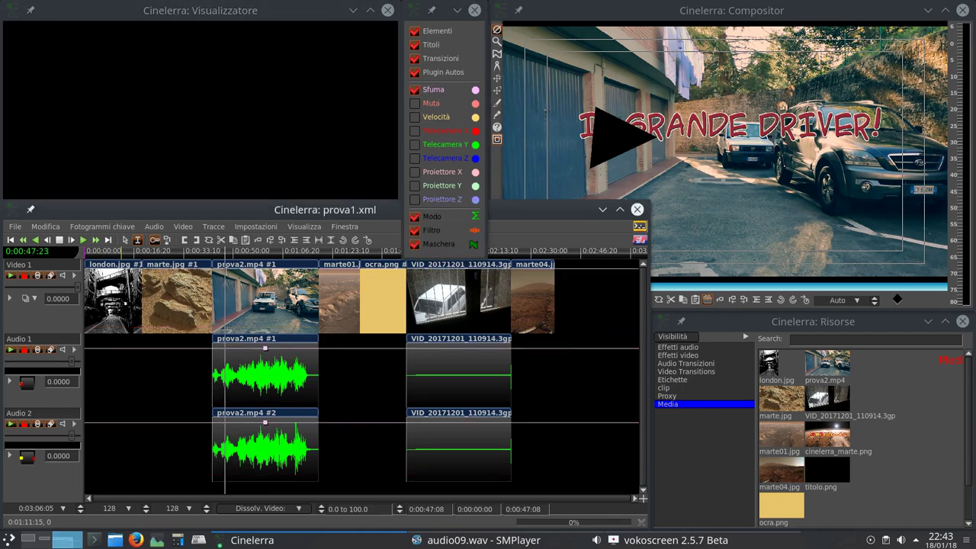
Play from 0:00:47:08 in prova2.mp4 while varying Video 1's Sfuma control to record fade keyframes automatically, and stop playback
left_click(226, 274)
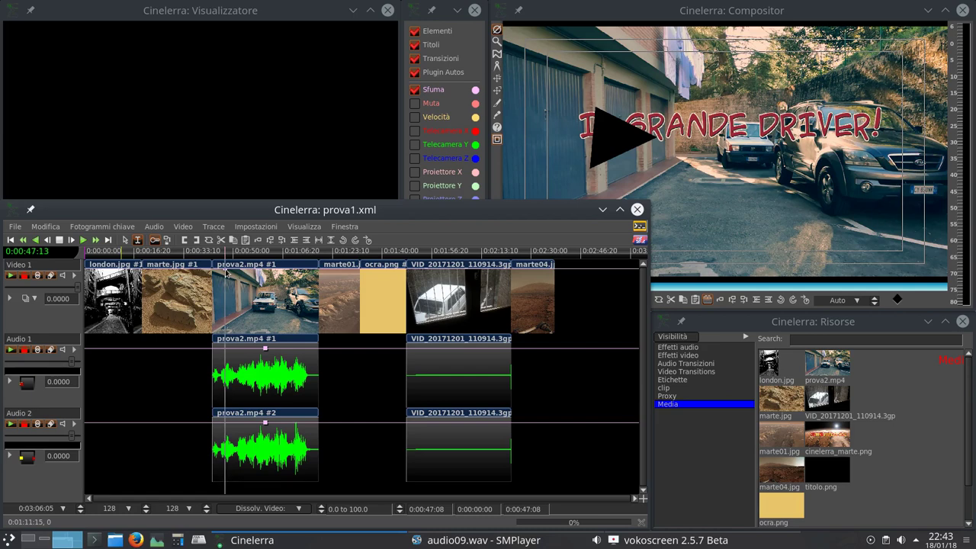
left_click(225, 272)
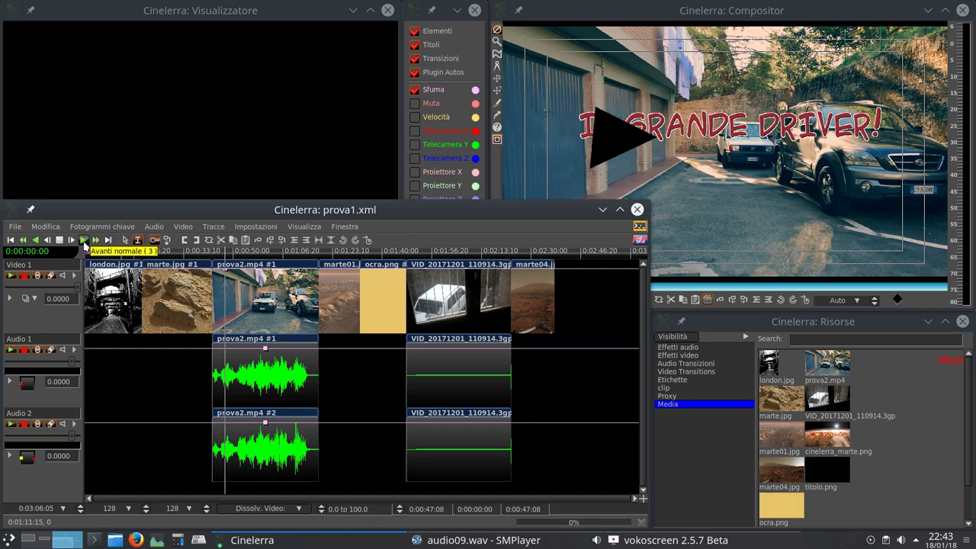
left_click(83, 240)
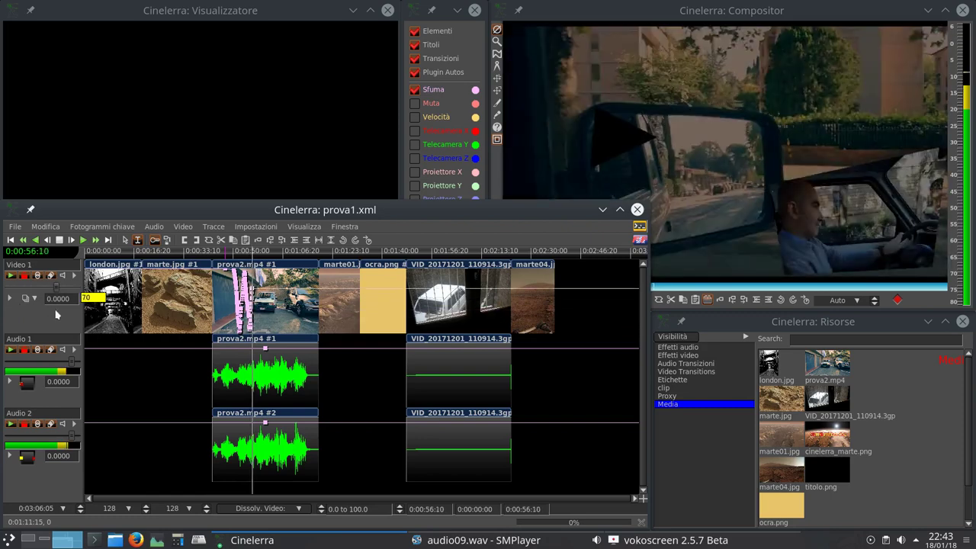
left_click(60, 241)
Clear the keyframes between 0:00:13:24 and 0:02:39:27 and place a Video 1 fade keyframe at 0:01:15:02 with value 45.31
left_click_drag(559, 371, 125, 352)
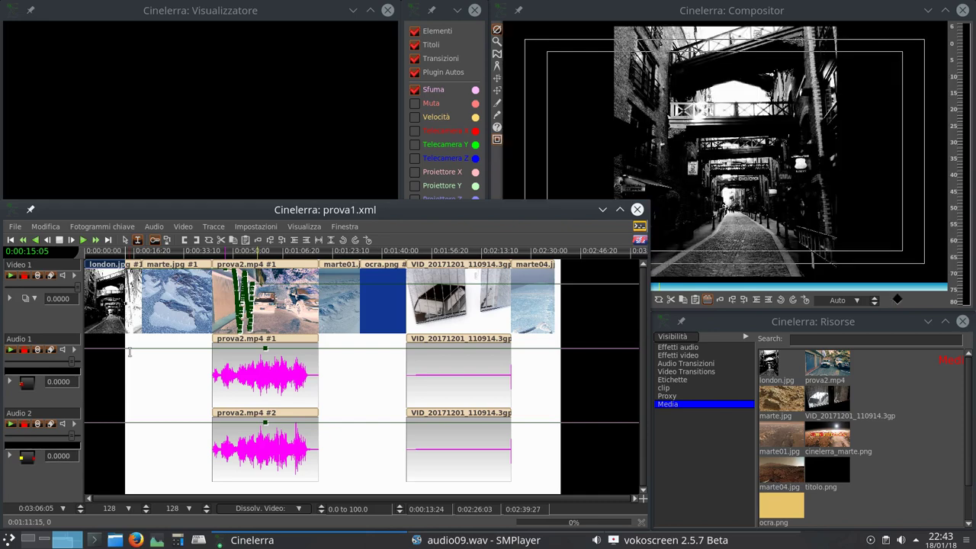
left_click(192, 366)
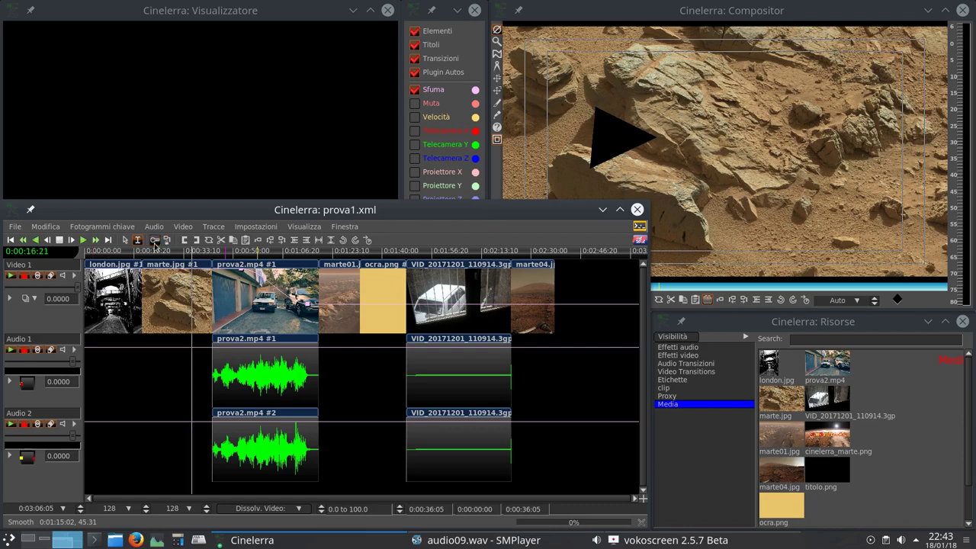
mouse_move(79, 294)
left_mouse_down()
mouse_move(62, 286)
mouse_move(12, 297)
mouse_move(80, 307)
left_mouse_up()
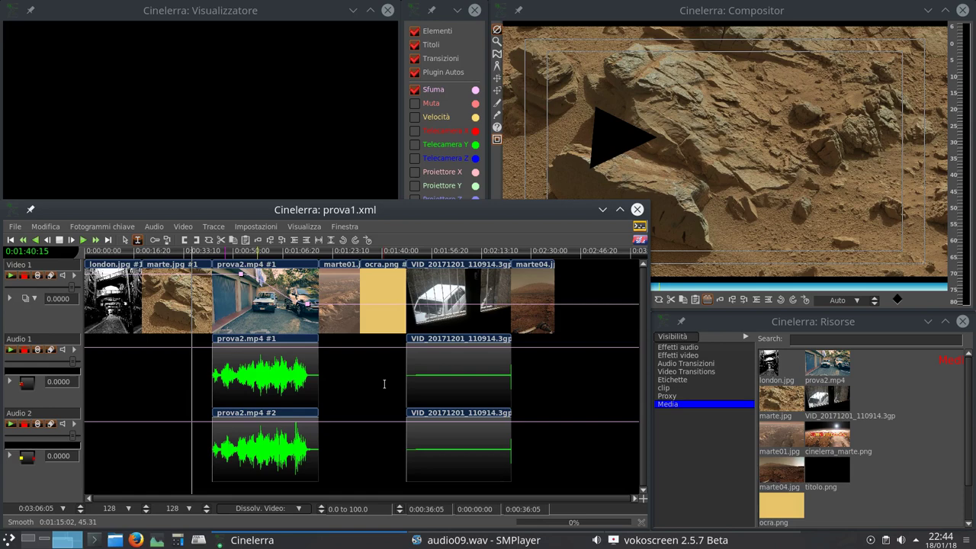
Apply the video effects Bilanciamento Colore, Blue Banana and Bordo to the prova2.mp4 clip on Video 1
left_click(702, 356)
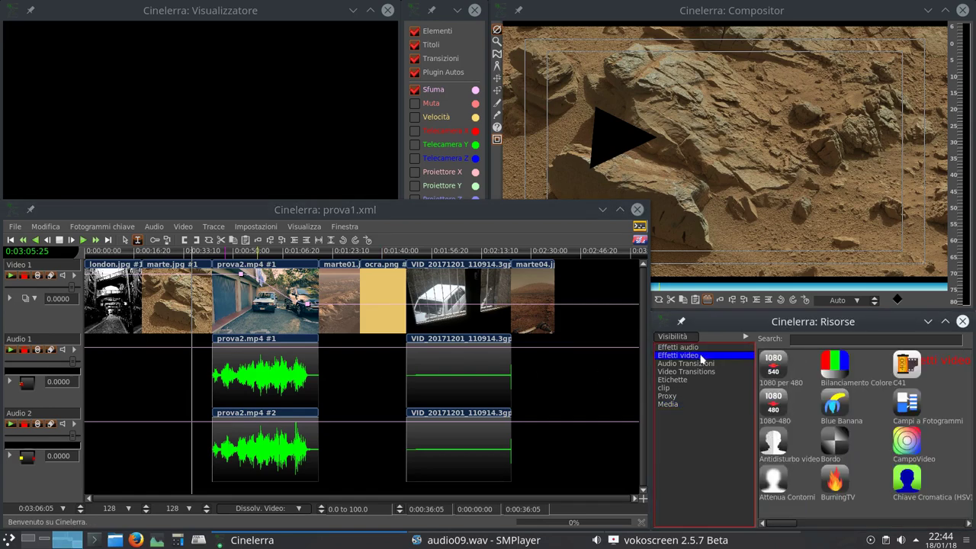
left_click_drag(843, 372, 306, 313)
left_click_drag(835, 404, 275, 313)
left_click_drag(833, 446, 278, 326)
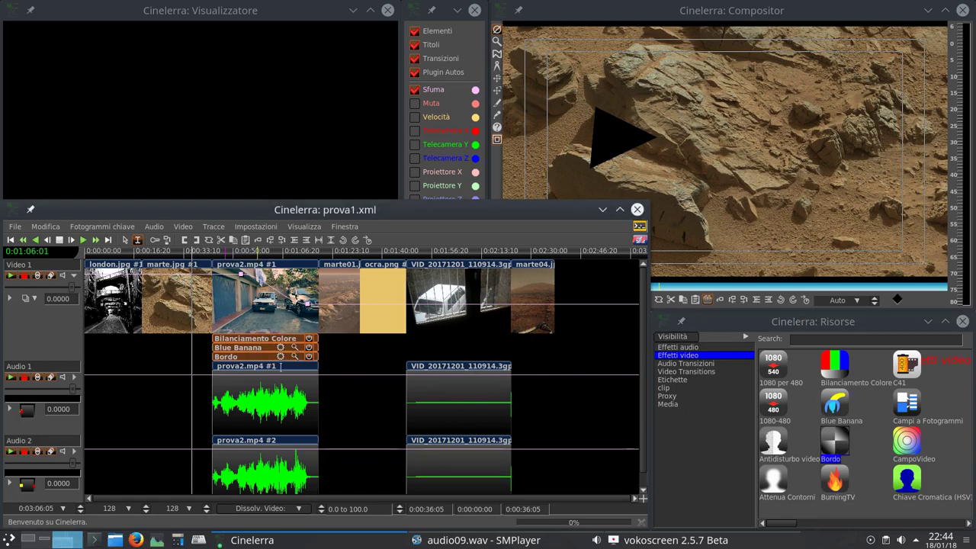
Turn on automatic keyframe generation and narrow Blue Banana's Tonalità range to 52–52 at 0:00:36:05
left_click(156, 240)
left_click(295, 347)
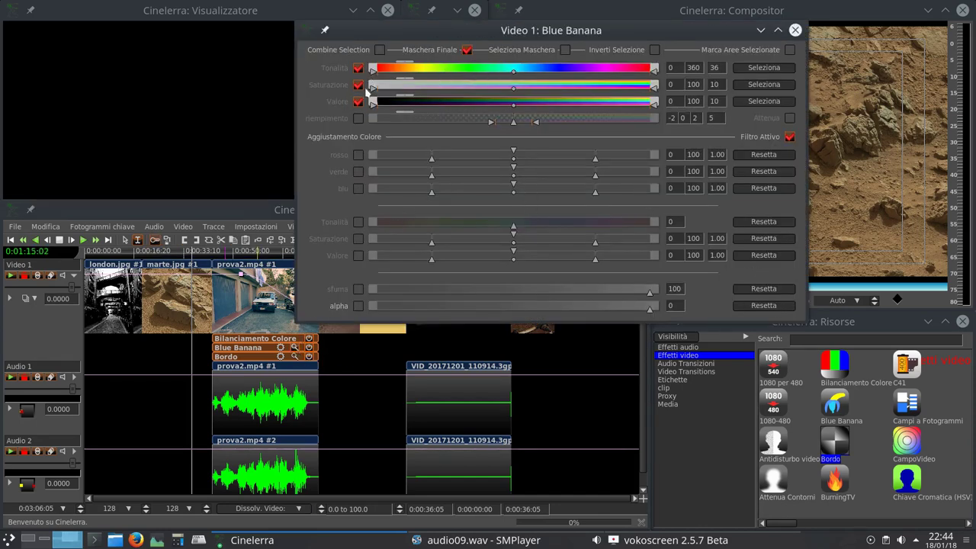
left_click_drag(518, 74, 540, 92)
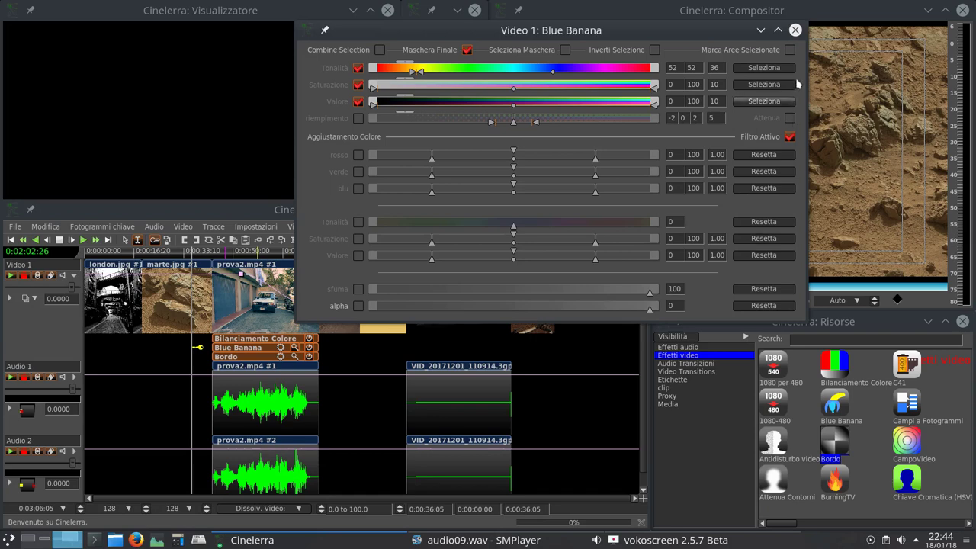
left_click(796, 30)
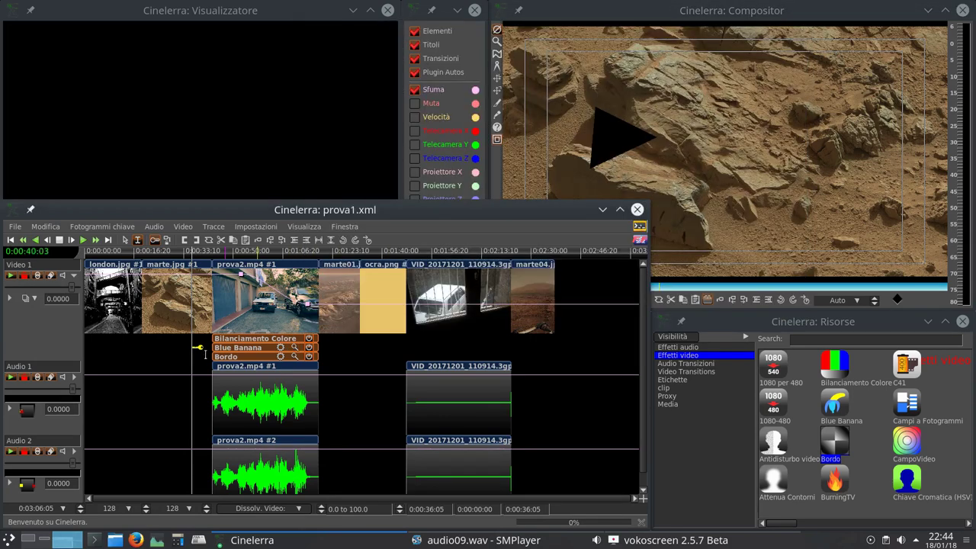
Activate mask editing in the Compositor, show its Mask settings and delete all points of mask 0
left_click(688, 174)
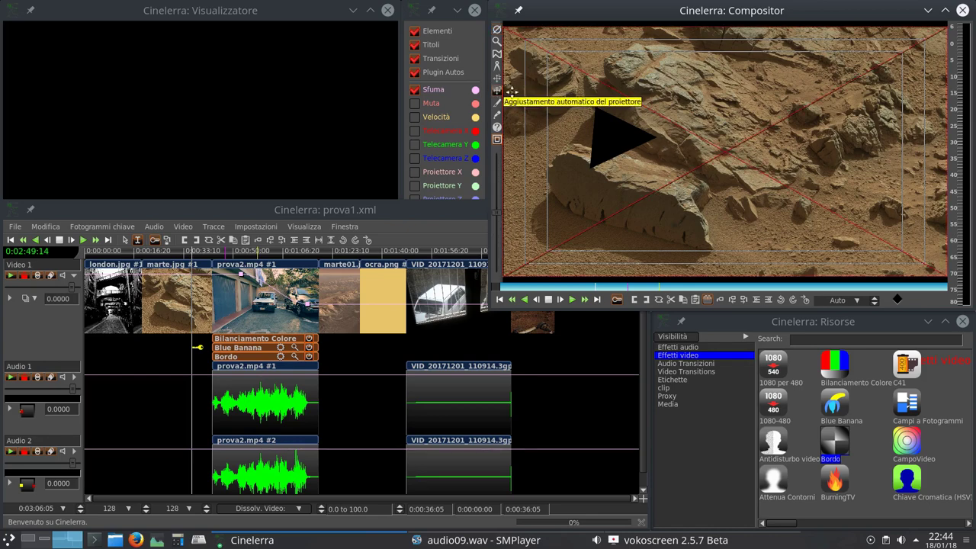
left_click(497, 90)
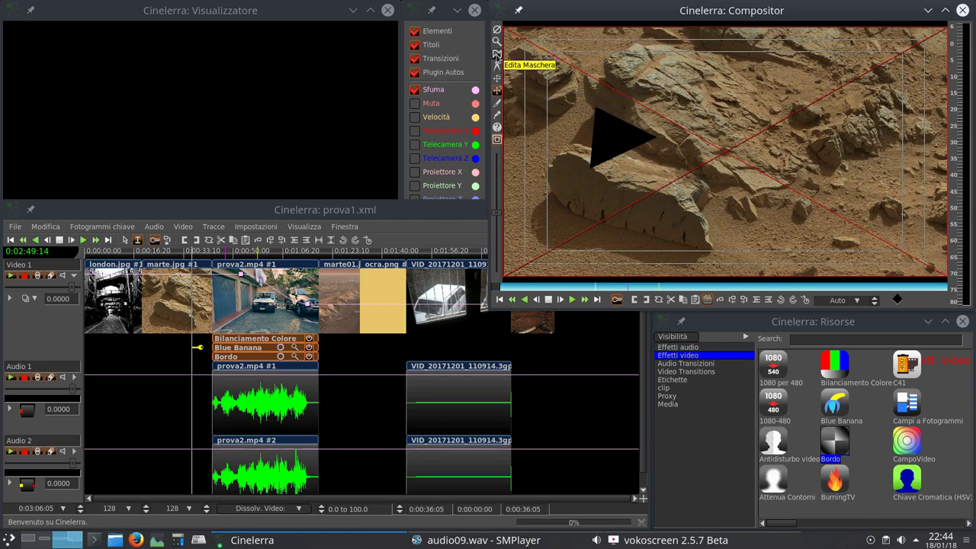
left_click(497, 55)
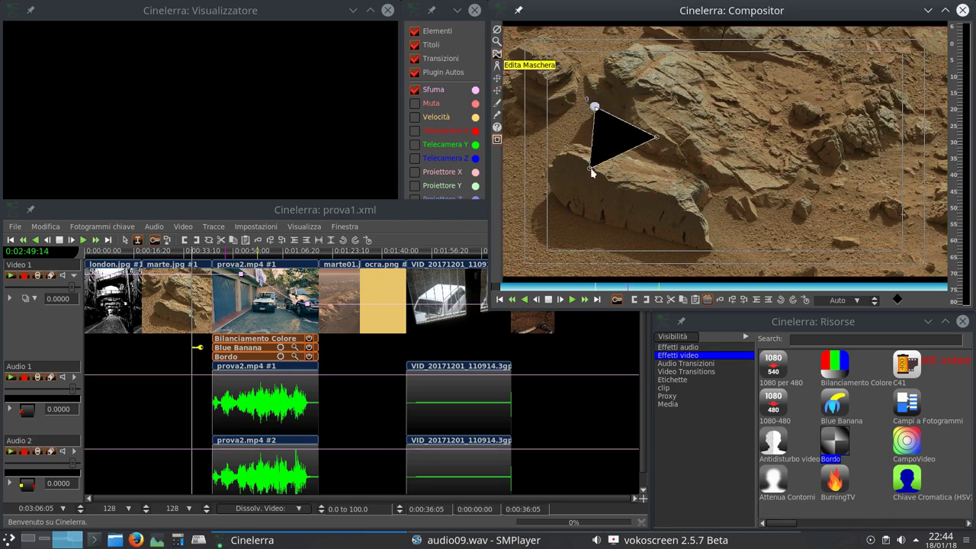
left_click(497, 128)
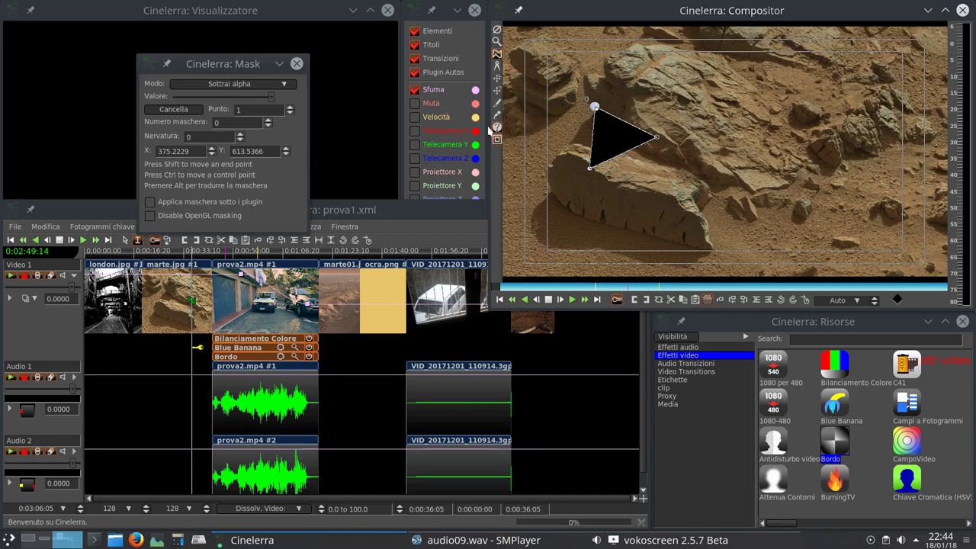
left_click(171, 112)
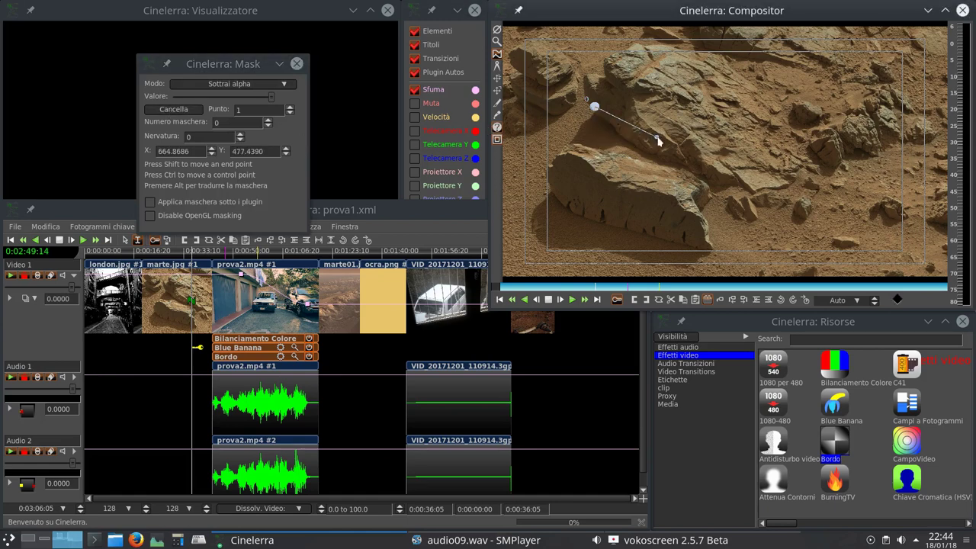
left_click(172, 110)
left_click(177, 110)
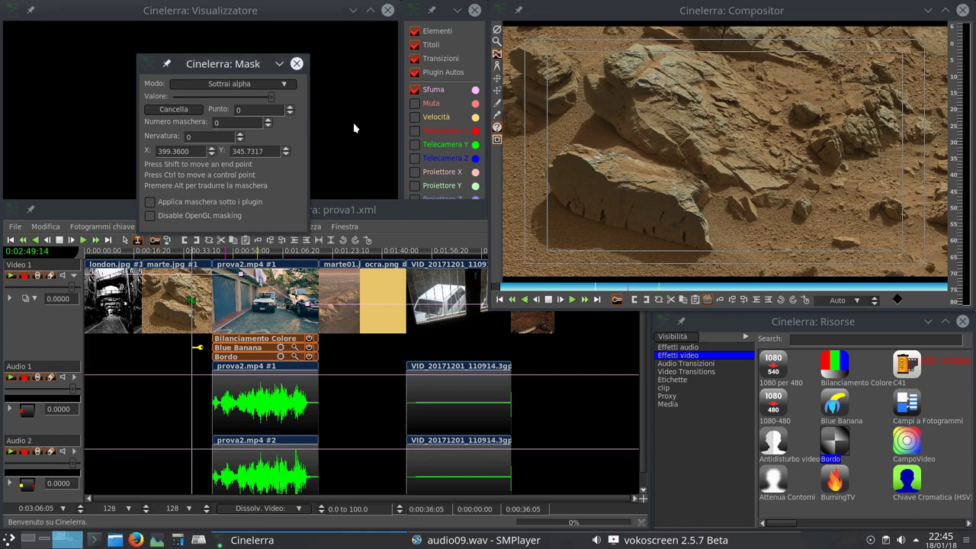
Activate the projector adjustment and show the Proiettore X, Y and Z curves instead of Sfuma
left_click(497, 91)
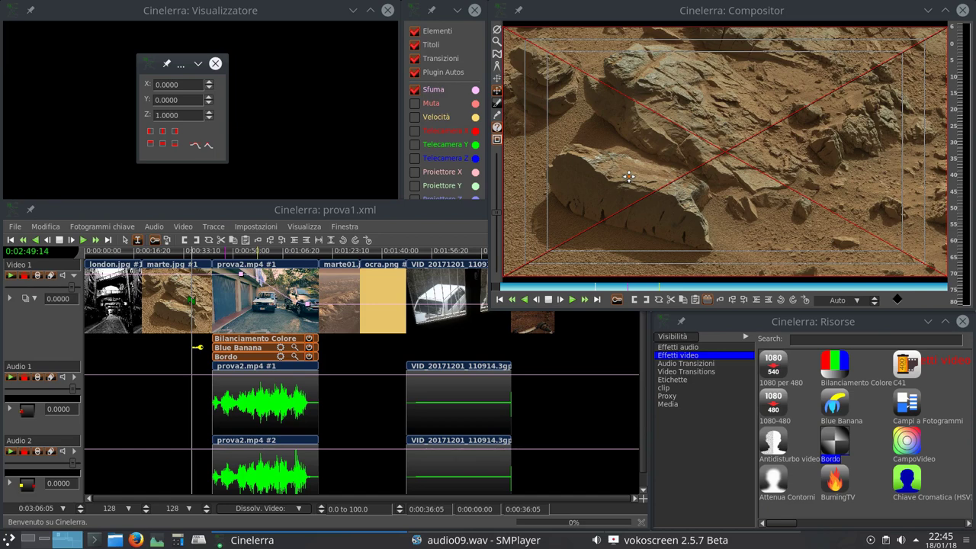
left_click(450, 14)
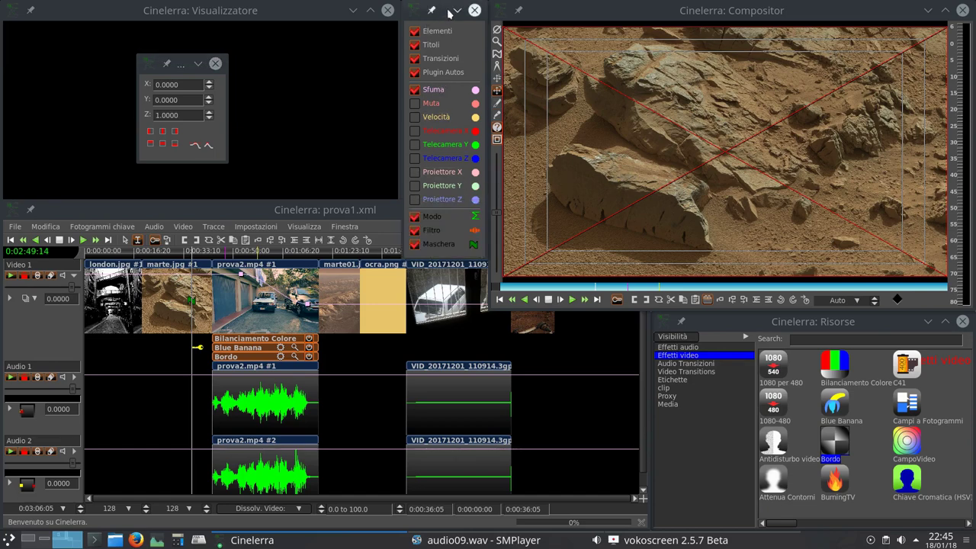
left_click(415, 171)
left_click(415, 185)
left_click(414, 199)
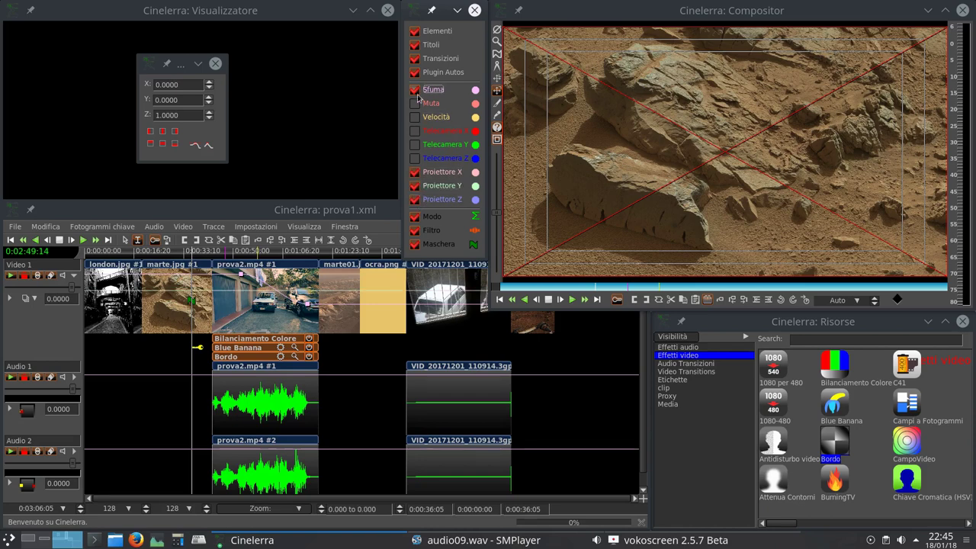
left_click(416, 90)
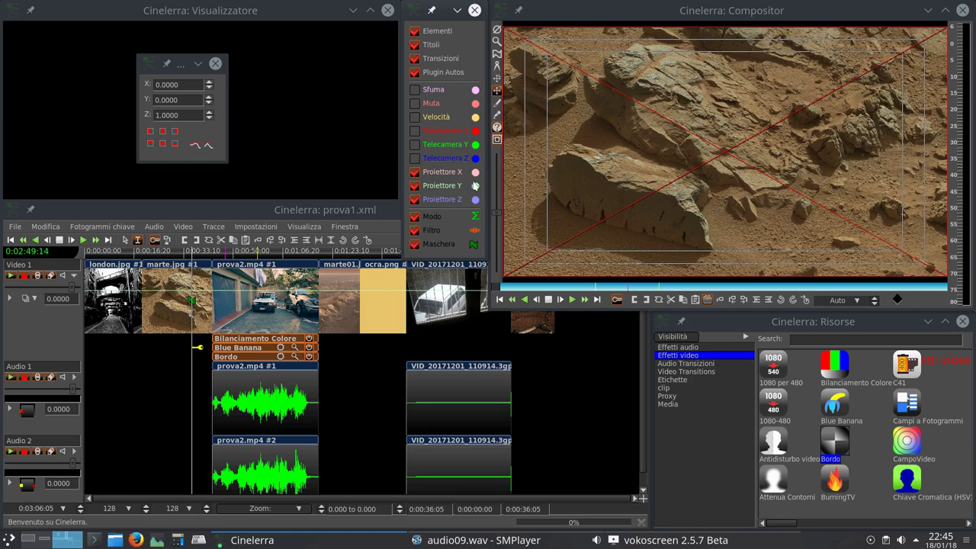
Go to 0:01:53:19 in VID_20171201_110914.3gp and shift the projector slightly to X 6.5829, Y 2.1951
left_click_drag(263, 259, 231, 259)
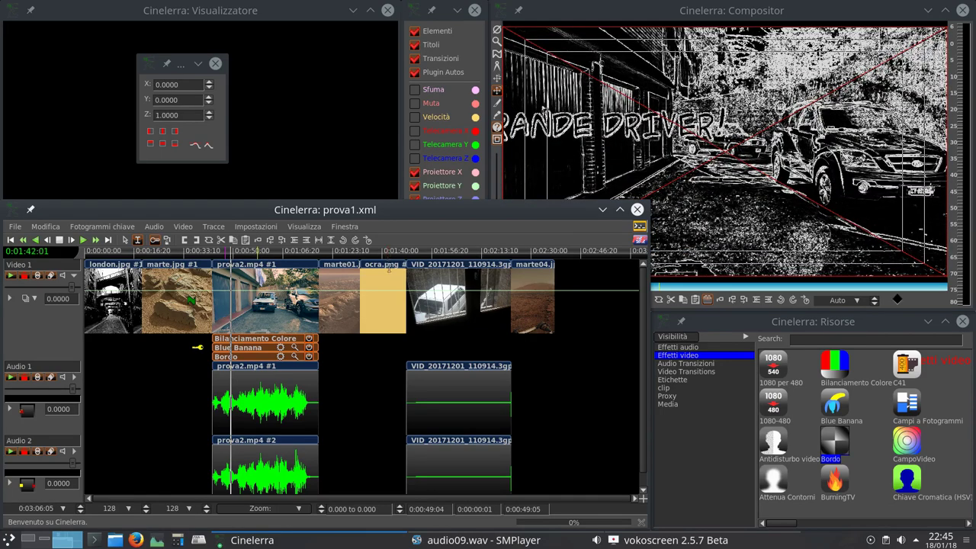
left_click(423, 261)
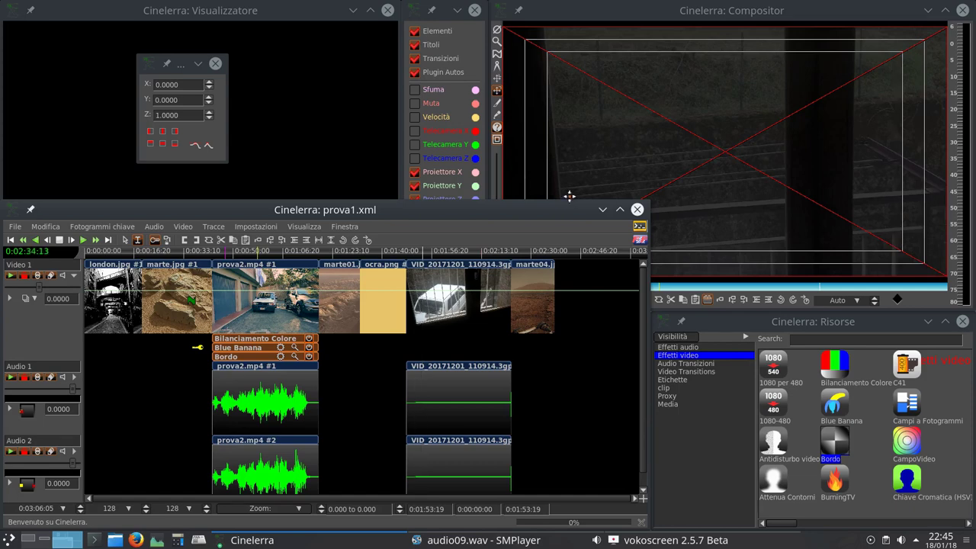
left_click(590, 167)
left_click(593, 170)
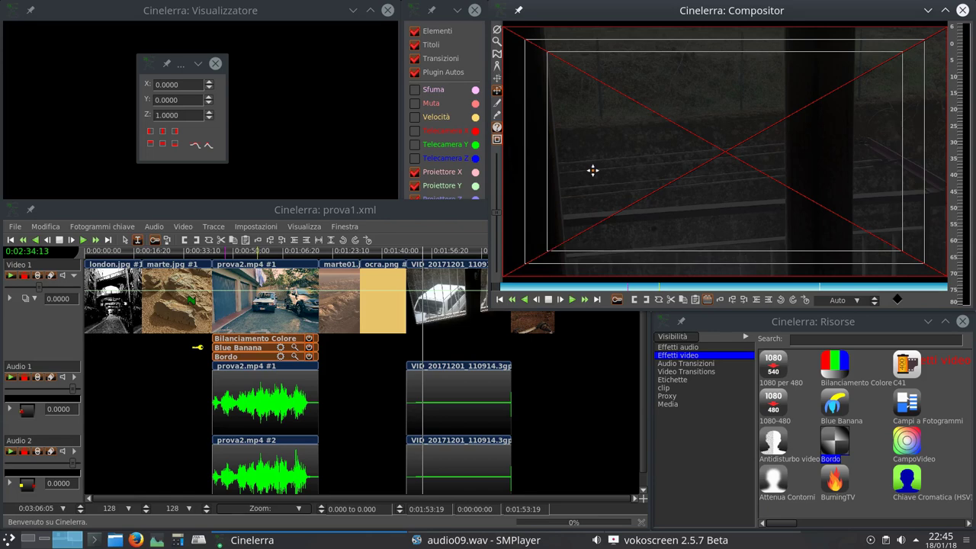
left_click_drag(596, 170, 597, 170)
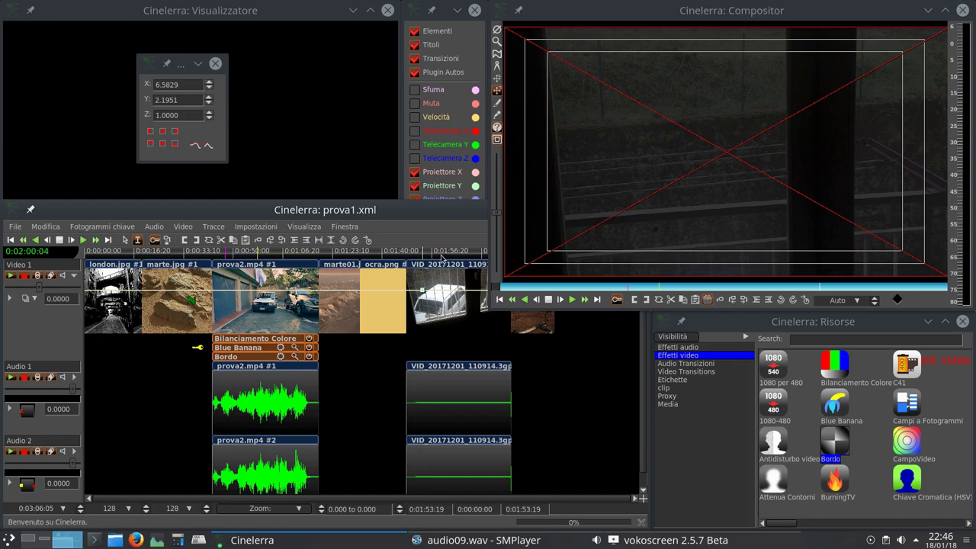
Shift the projector to X 1152, Y 419.2684 at 0:01:57:12 and to X -642.9260, Y -454.3902 at 0:02:00:04
left_click(435, 256)
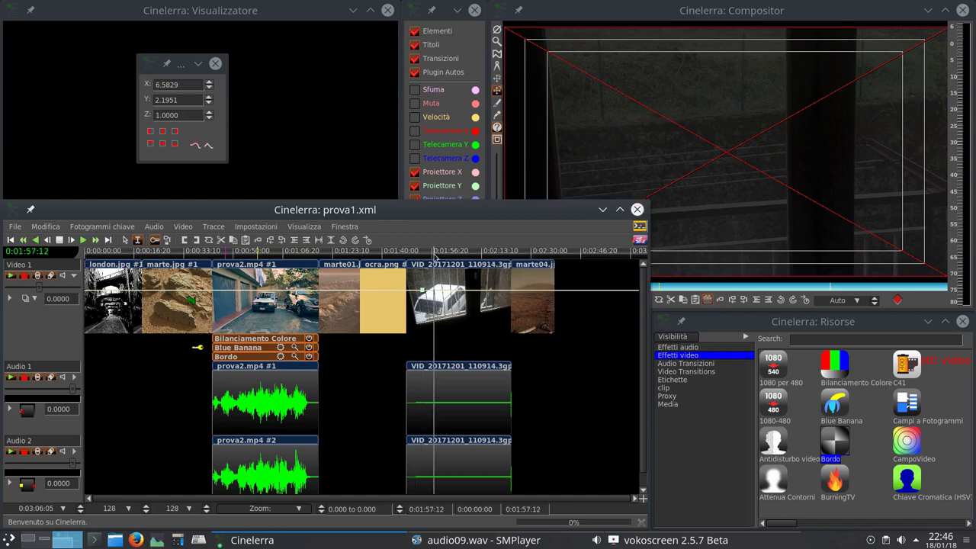
left_click_drag(644, 173, 910, 269)
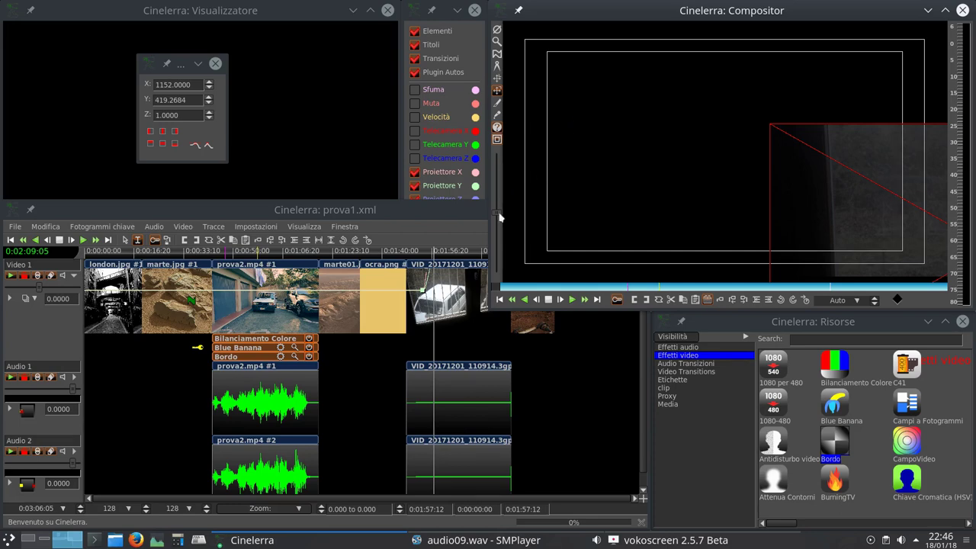
left_click(443, 254)
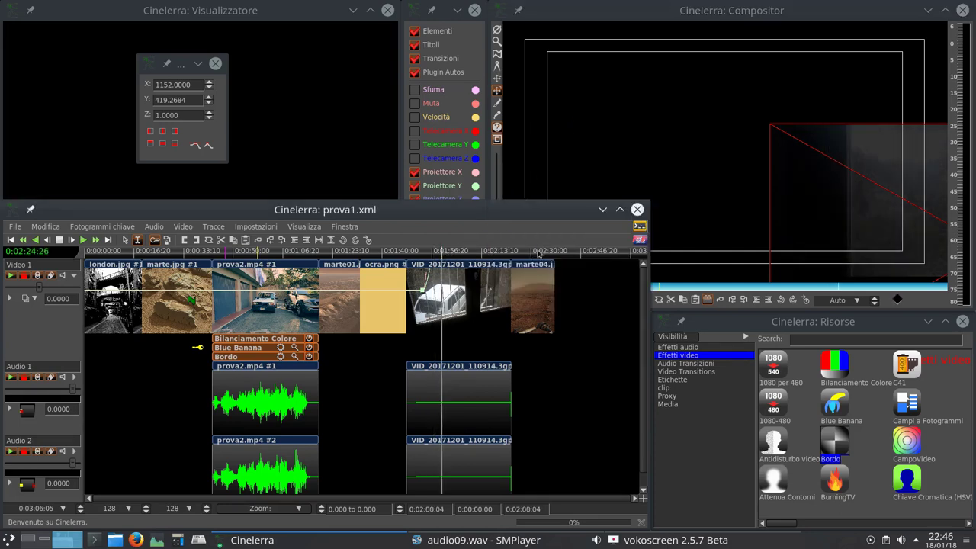
left_click(818, 210)
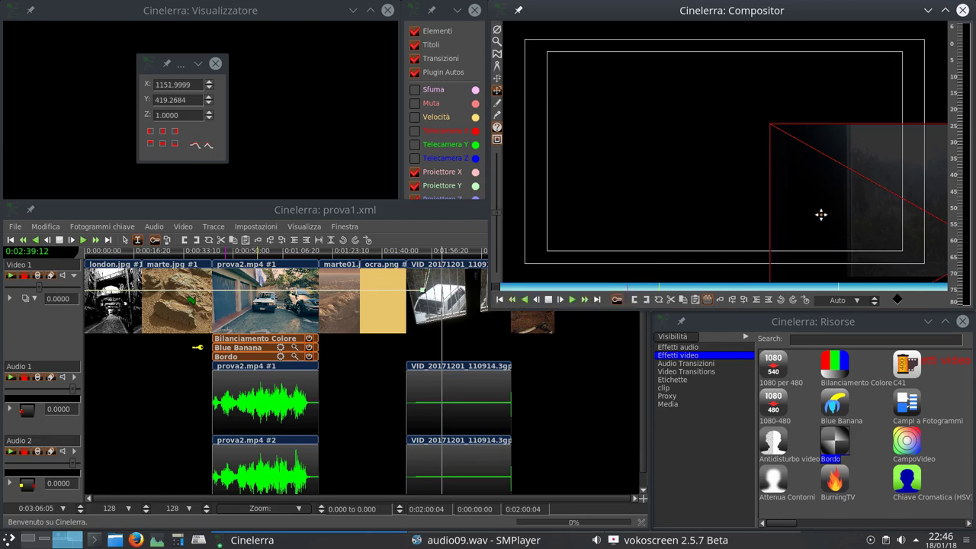
left_click_drag(832, 203, 524, 44)
left_click_drag(692, 130, 597, 94)
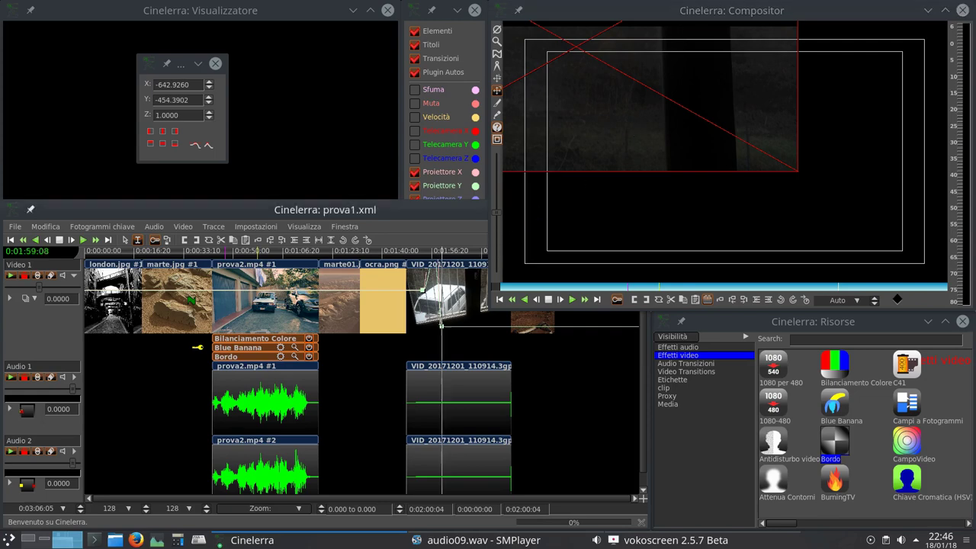
Move the last Proiettore Y keyframe on Video 1 slightly later in time and raise its value to -169.6245
left_click(443, 326)
mouse_move(443, 327)
left_mouse_down()
mouse_move(448, 302)
mouse_move(443, 327)
left_mouse_up()
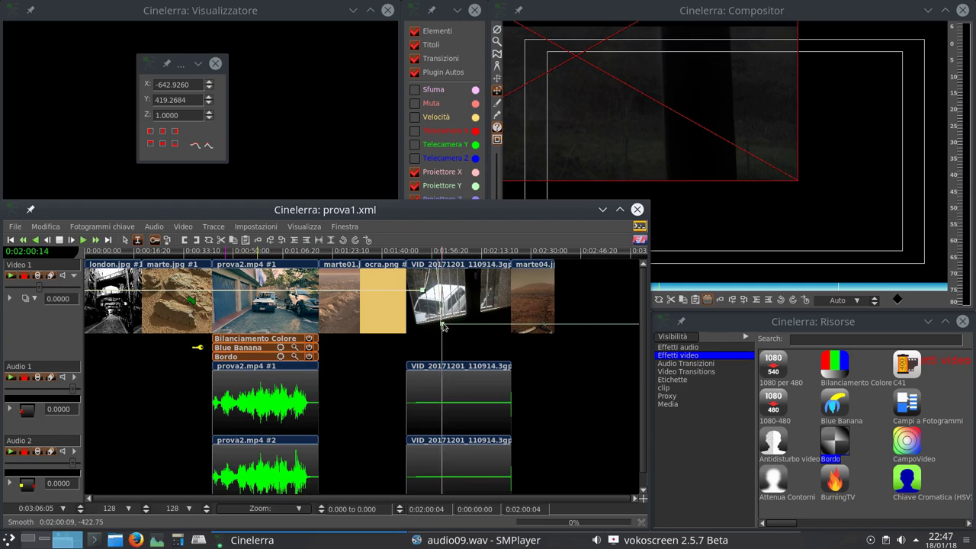
left_click_drag(443, 327, 458, 305)
Play the projector animation in the Compositor from 0:02:00:04 to 0:02:14:09, then place the insertion point at 0:02:41:24
left_click(737, 229)
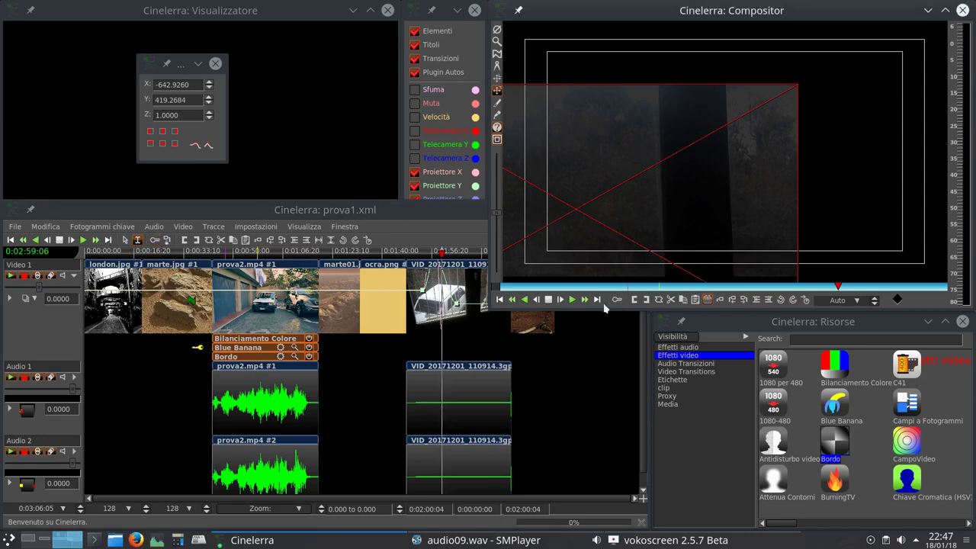
left_click(573, 300)
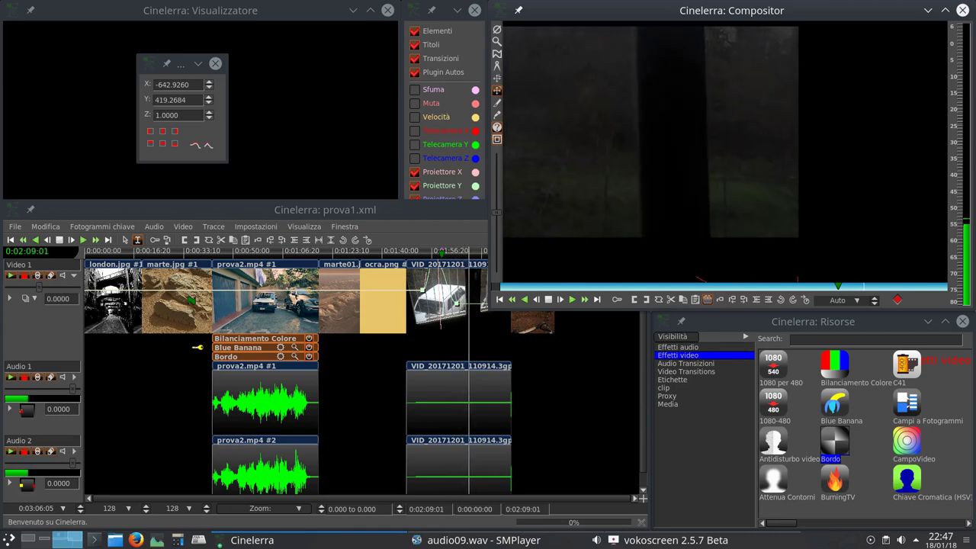
left_click(548, 299)
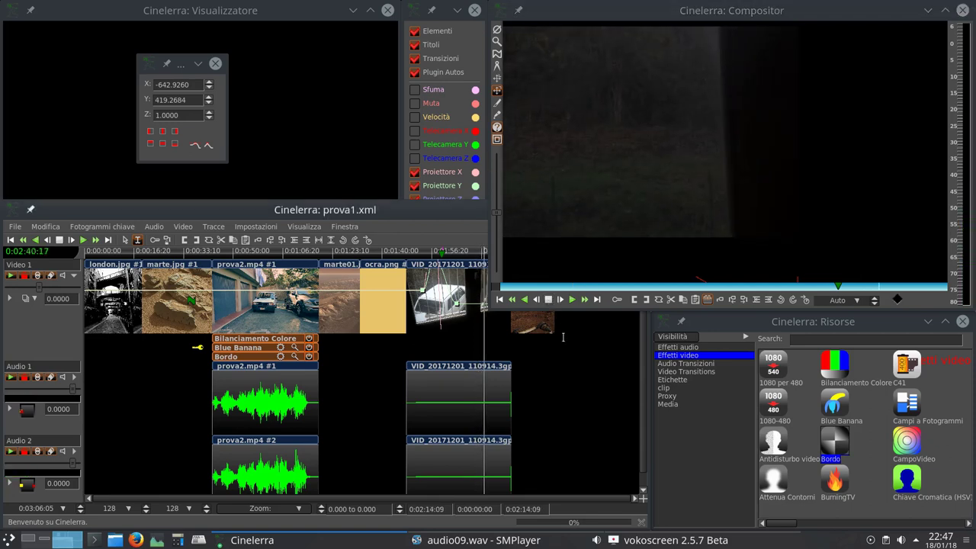
left_click(566, 378)
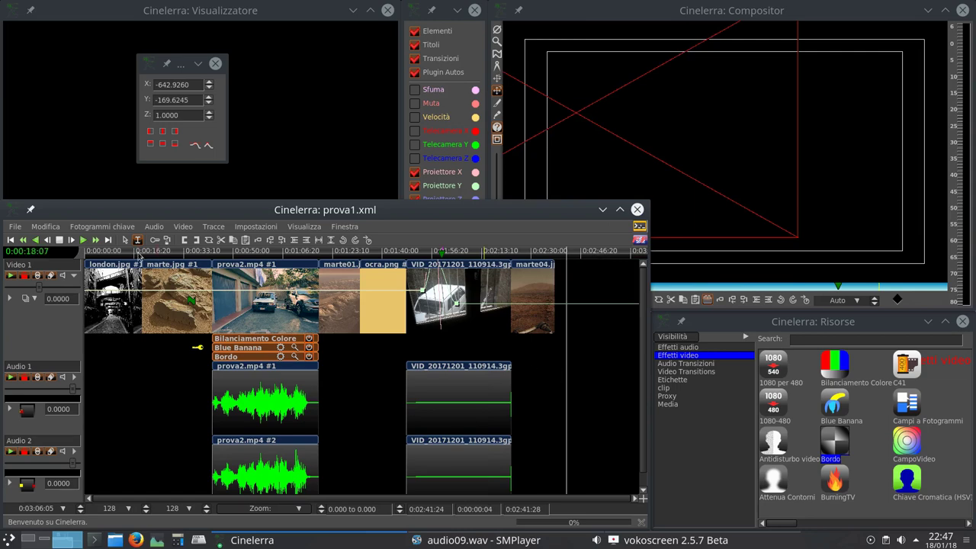
Create projector keyframes over prova2.mp4 on Video 1, with Proiettore Y at -373.3594 and Proiettore X at 12.6562 at 0:00:49:29
left_click(353, 312)
left_click(449, 13)
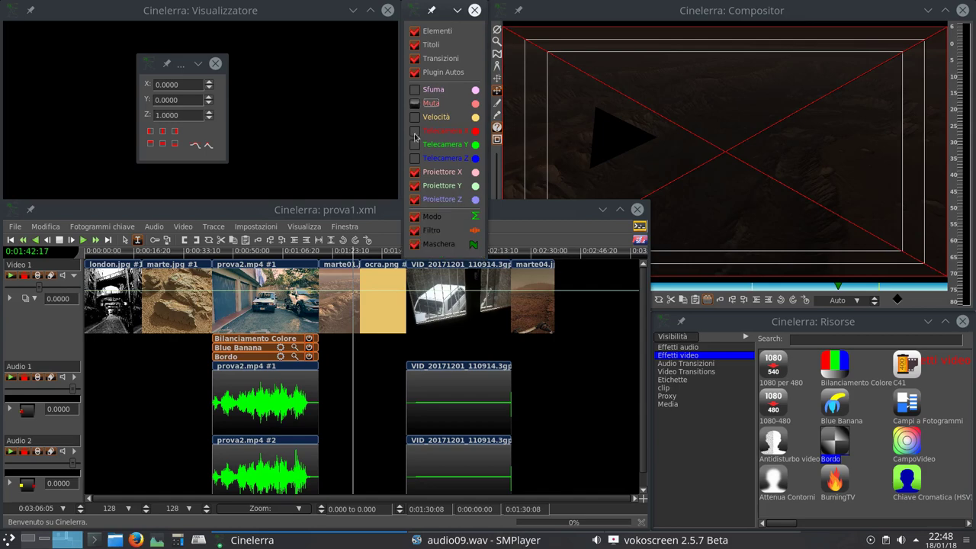
left_click(414, 173)
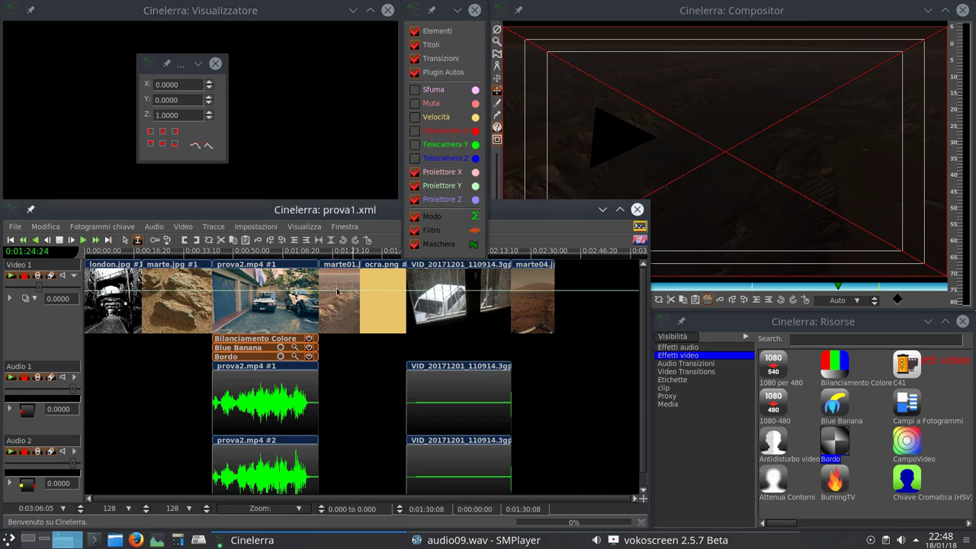
left_click(283, 297)
left_click_drag(283, 297, 233, 290)
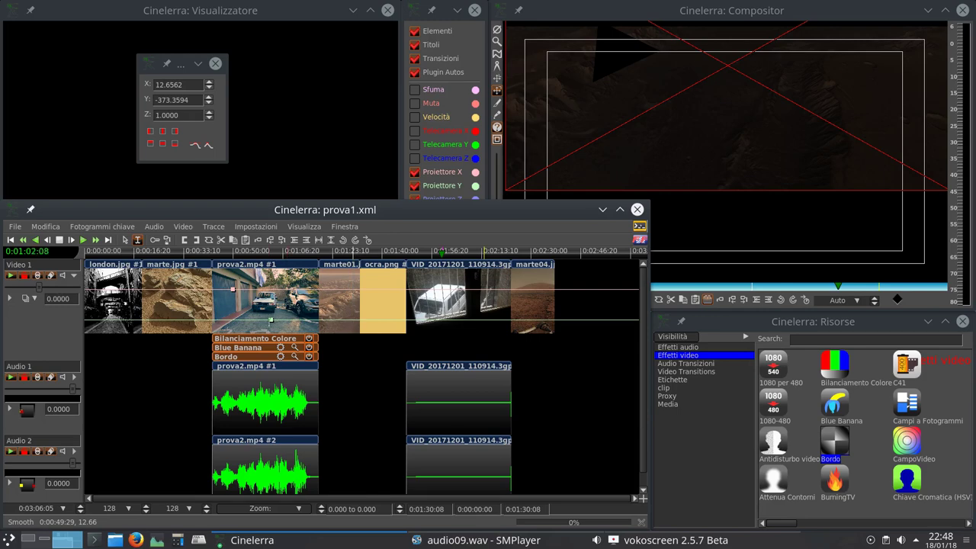
Review the Proiettore Y keyframe's curve options and make the Proiettore X keyframe on prova2.mp4 disjoint with value -6.3281
right_click(271, 323)
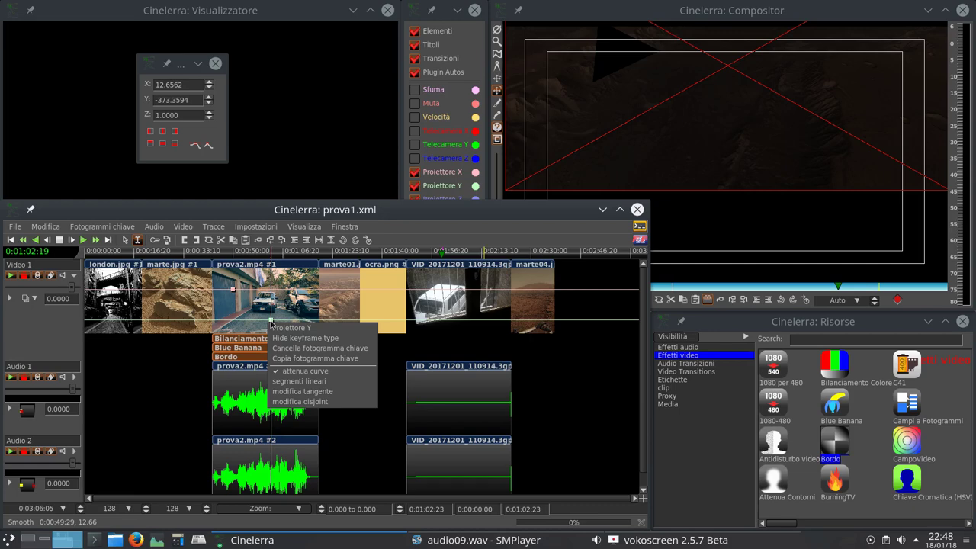
key("Escape")
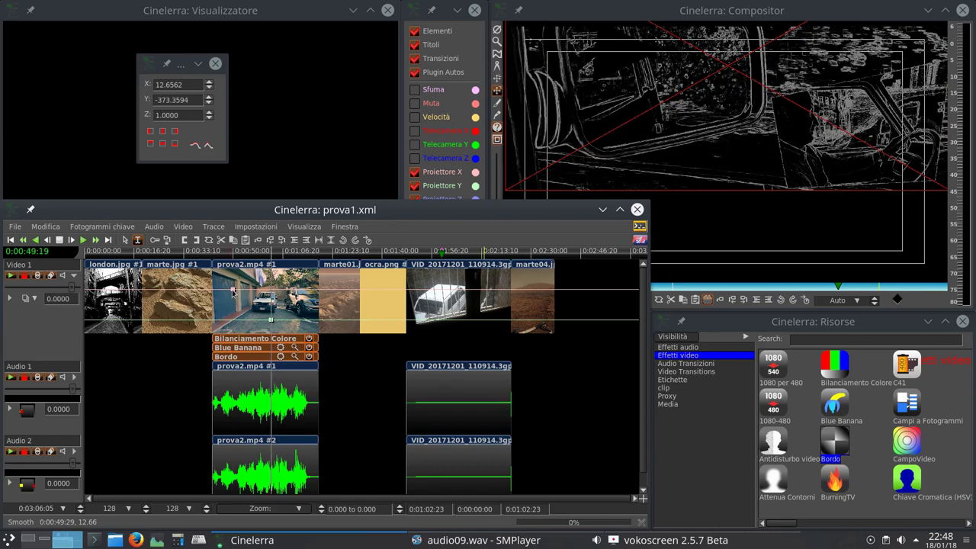
left_click(233, 290)
left_click(234, 299)
left_click(254, 299)
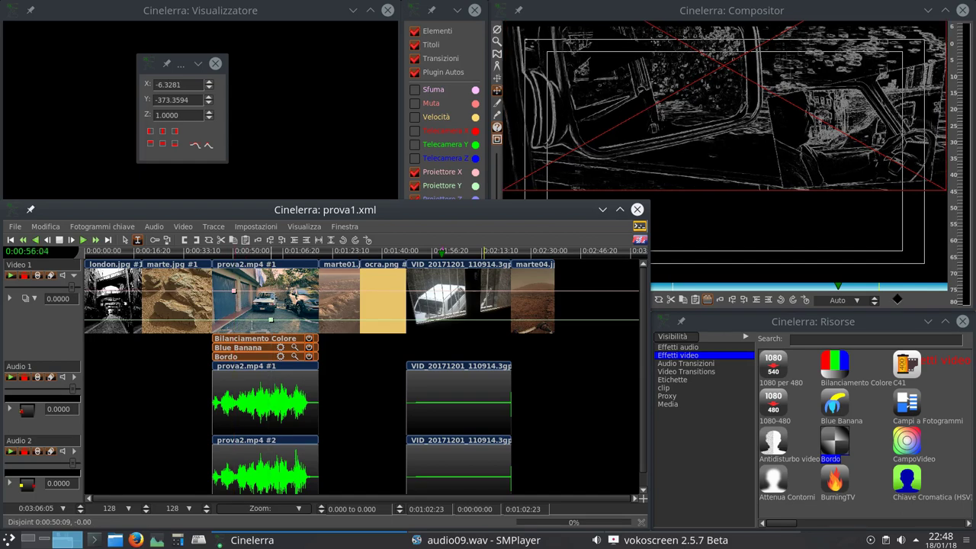
Hide the Proiettore X, Y and Z curves, show Telecamera X, Y and Z, and activate the camera tool in the Compositor
left_click(363, 138)
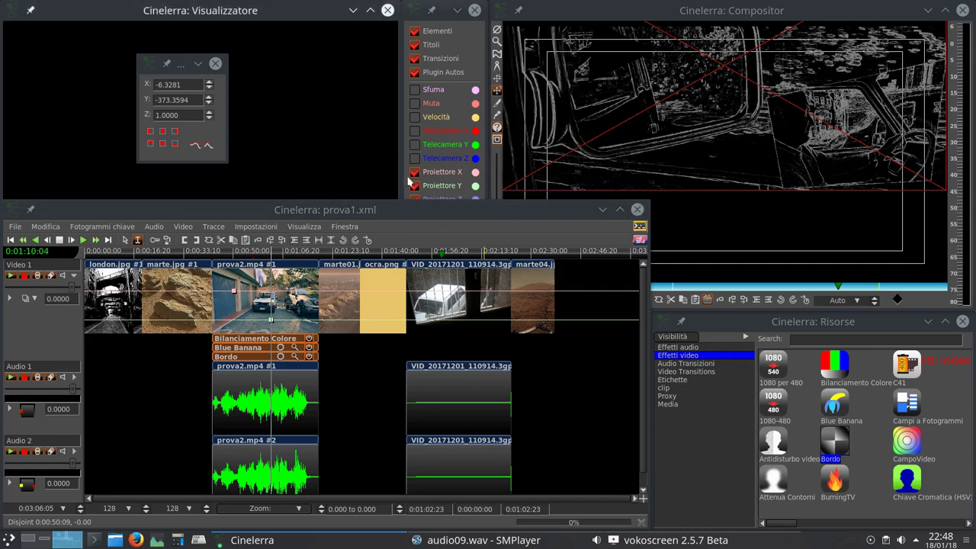
left_click(419, 197)
left_click(416, 201)
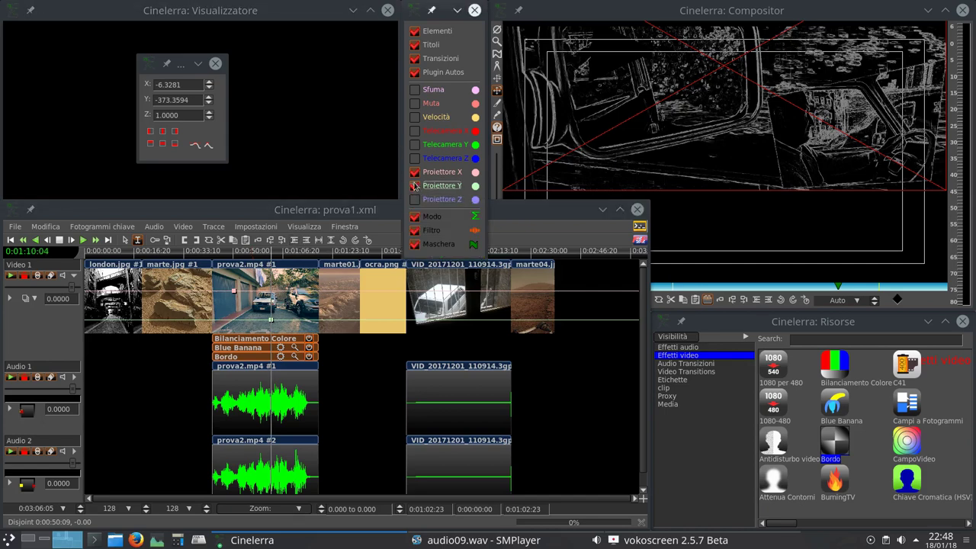
left_click(415, 172)
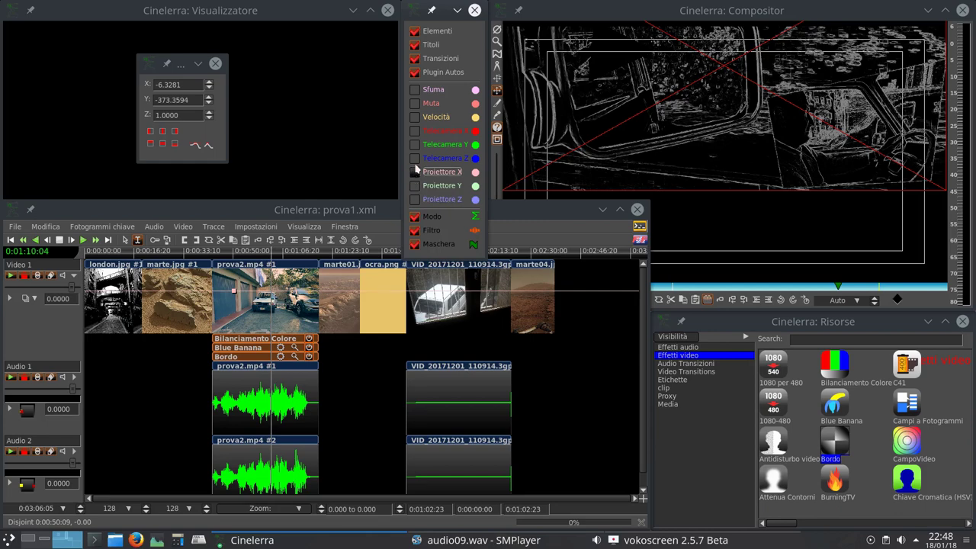
left_click(415, 157)
left_click(415, 144)
left_click(415, 131)
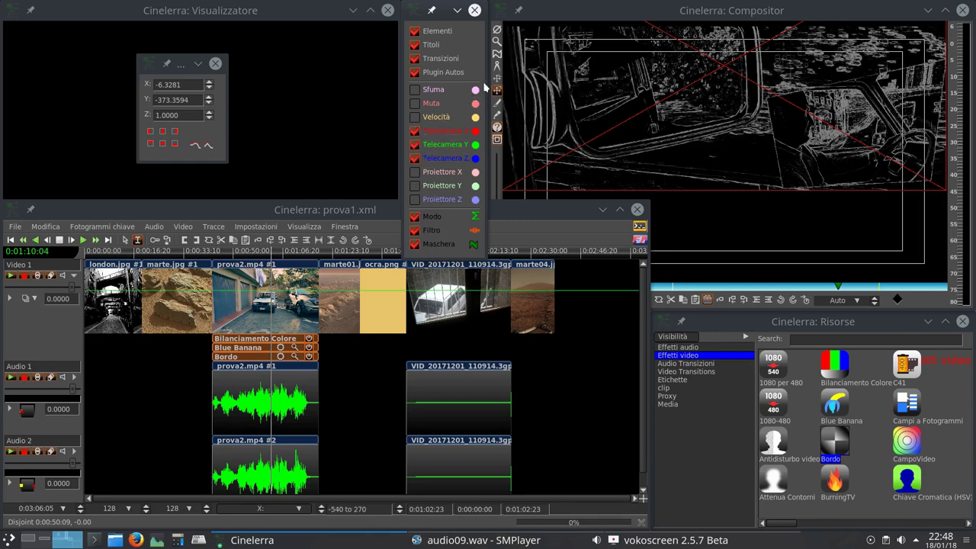
left_click(497, 80)
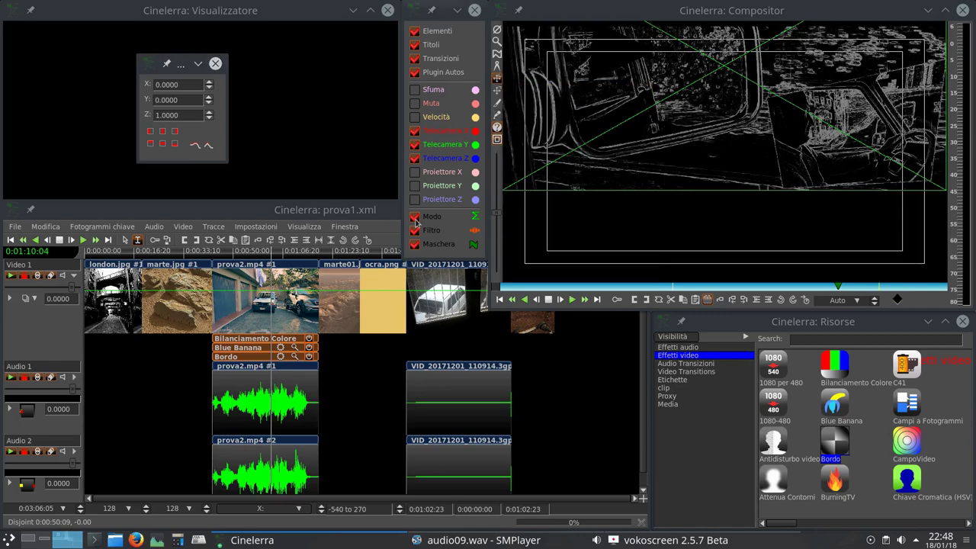
Place the insertion point on marte.jpg and add camera keyframes there, with Telecamera X at -18.9844 and Telecamera Y at -329.0625
left_click(180, 306)
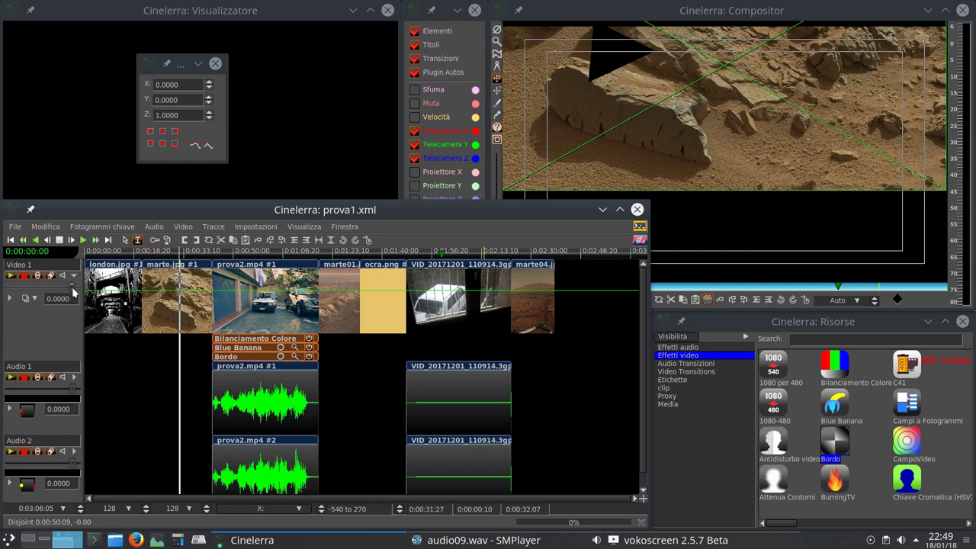
left_click_drag(74, 287, 73, 285)
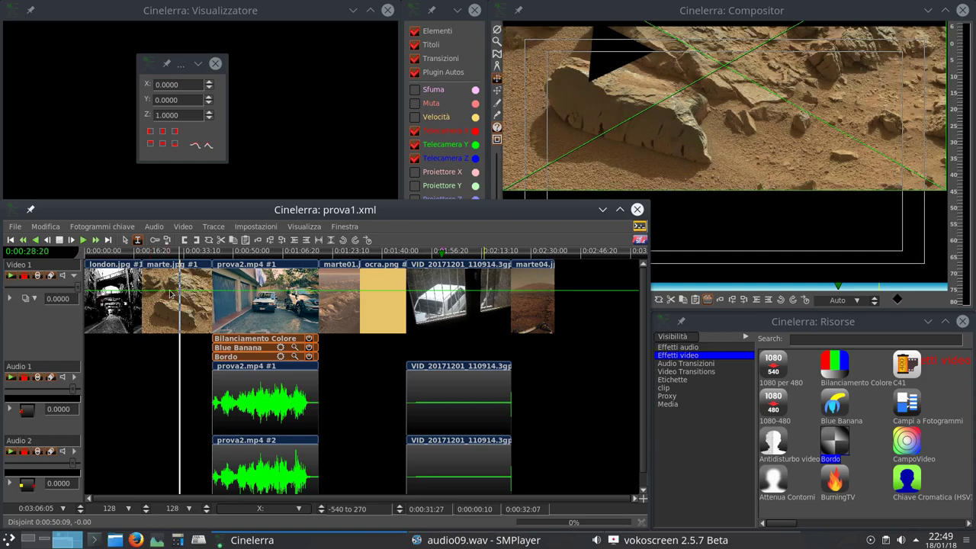
mouse_move(172, 294)
left_mouse_down()
mouse_move(173, 268)
mouse_move(160, 341)
mouse_move(160, 321)
mouse_move(189, 296)
left_mouse_up()
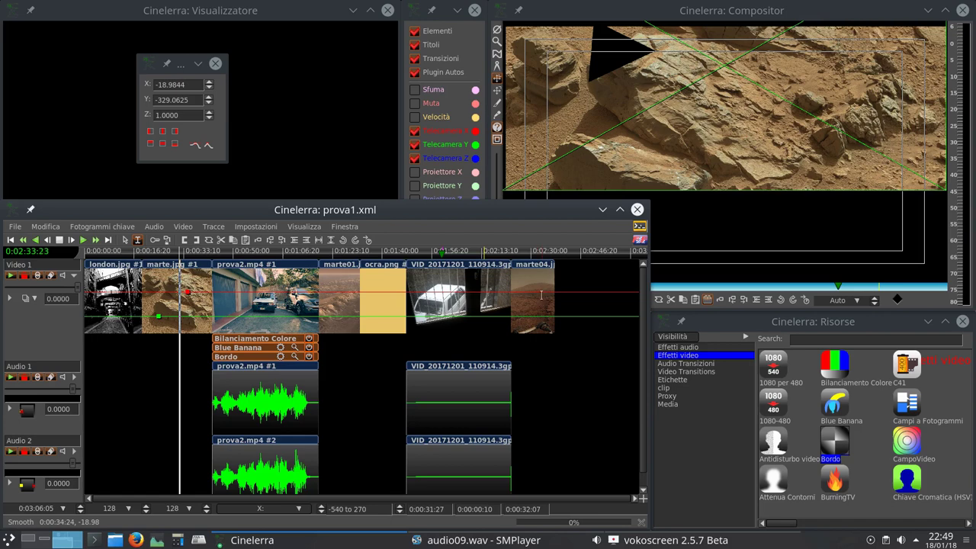
Reload the prova1.xml project and enlarge the timeline tracks to a height of 128
left_click(15, 227)
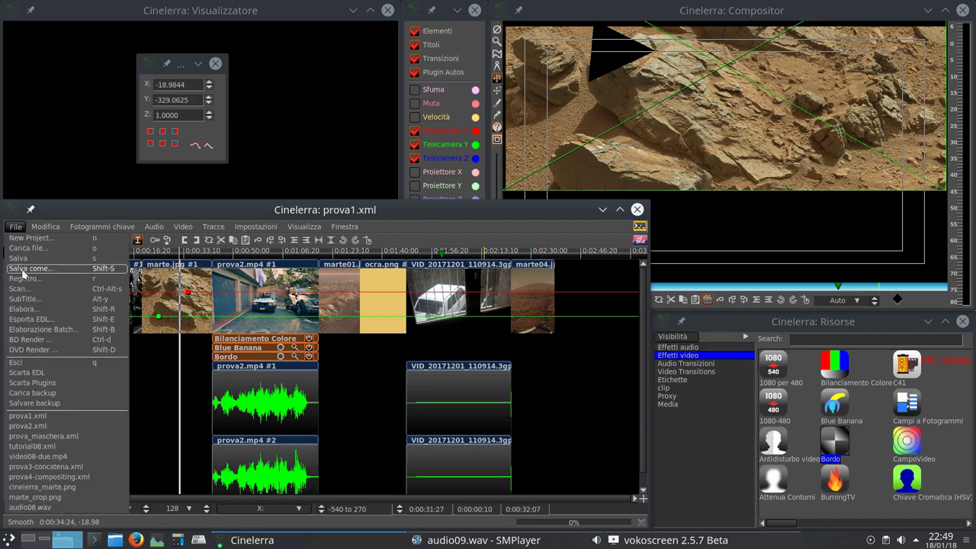
left_click(32, 416)
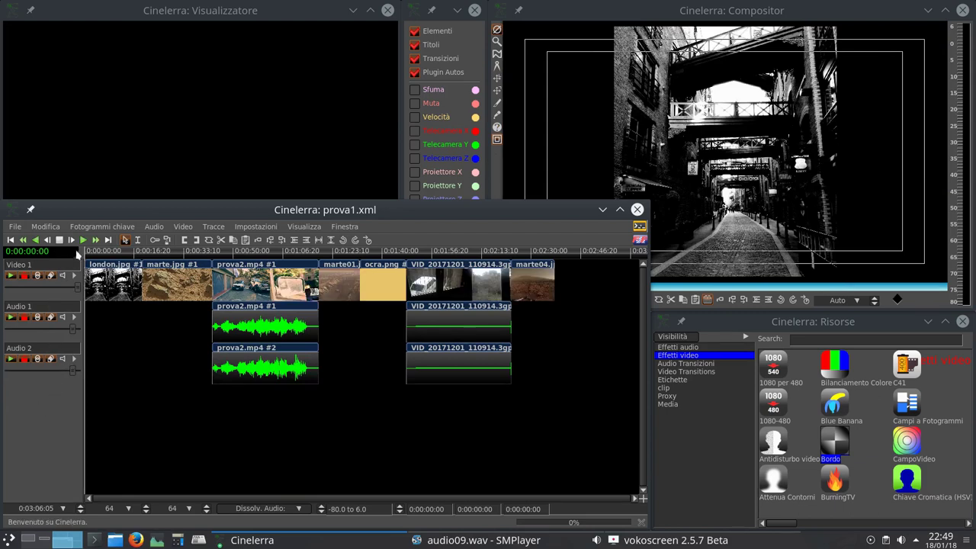
left_click(97, 229)
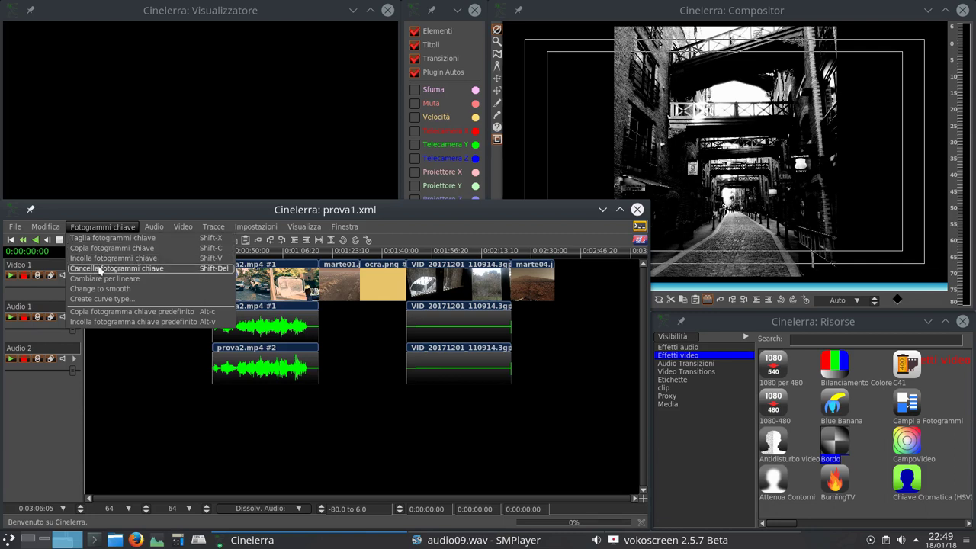
left_click(112, 269)
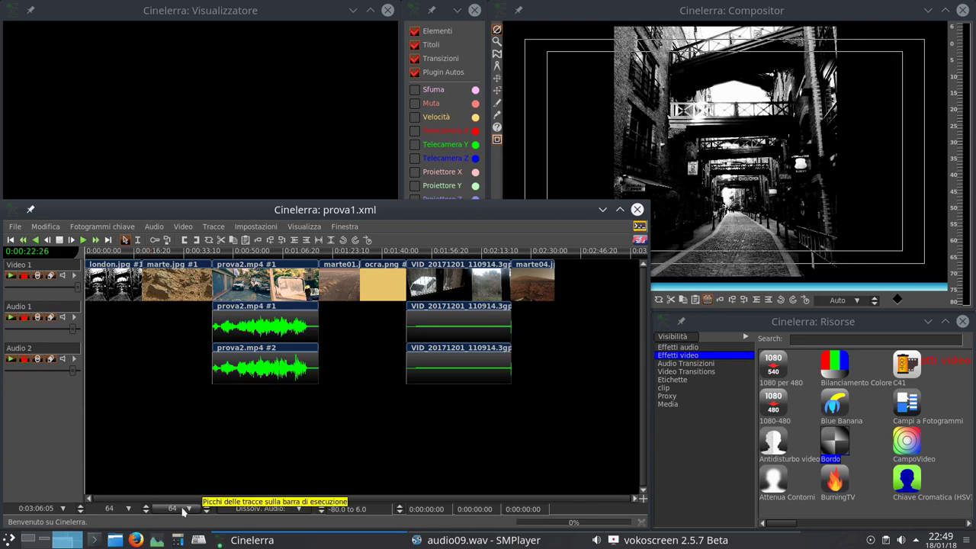
scroll(181, 510, "up", 1)
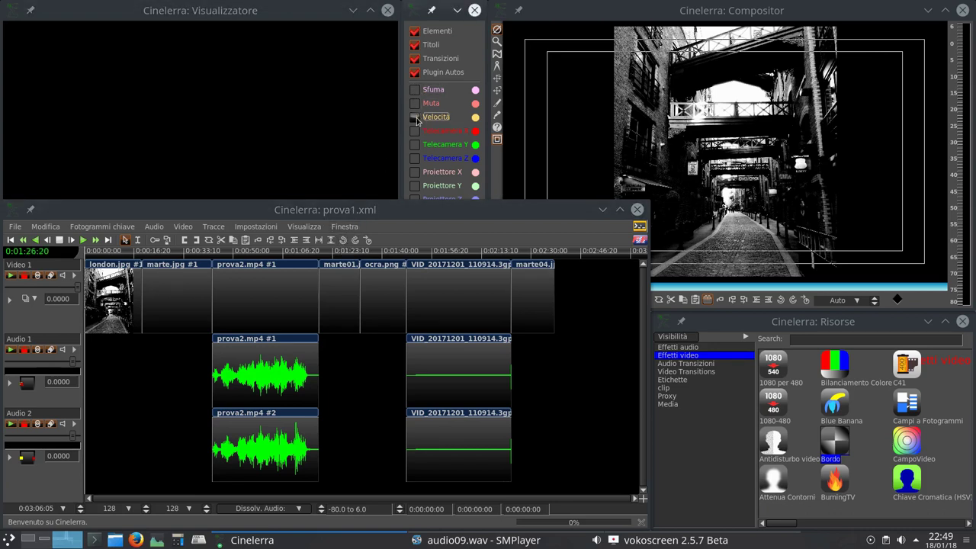
Display the Velocità curve and arm only the Audio 1 track
left_click(416, 118)
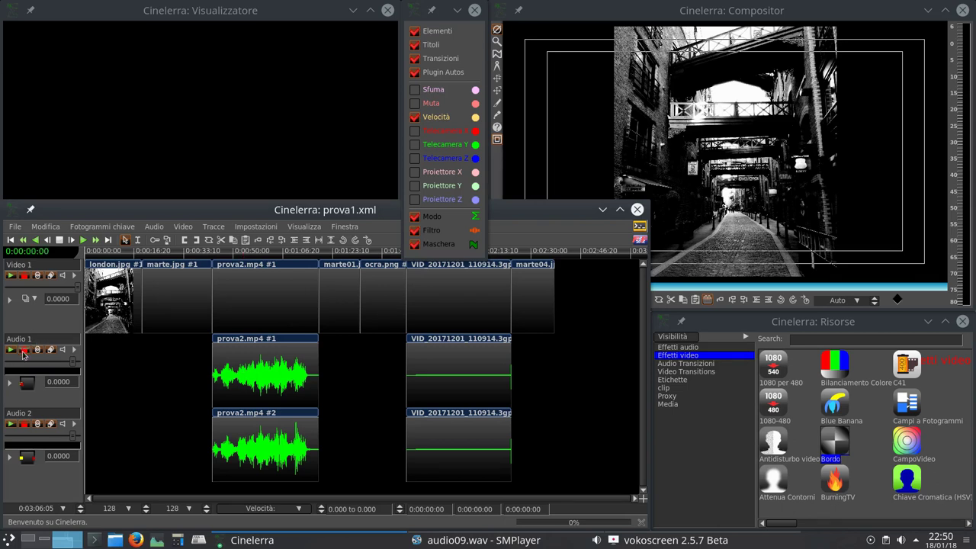
left_click(23, 353)
left_click(23, 352, "shift")
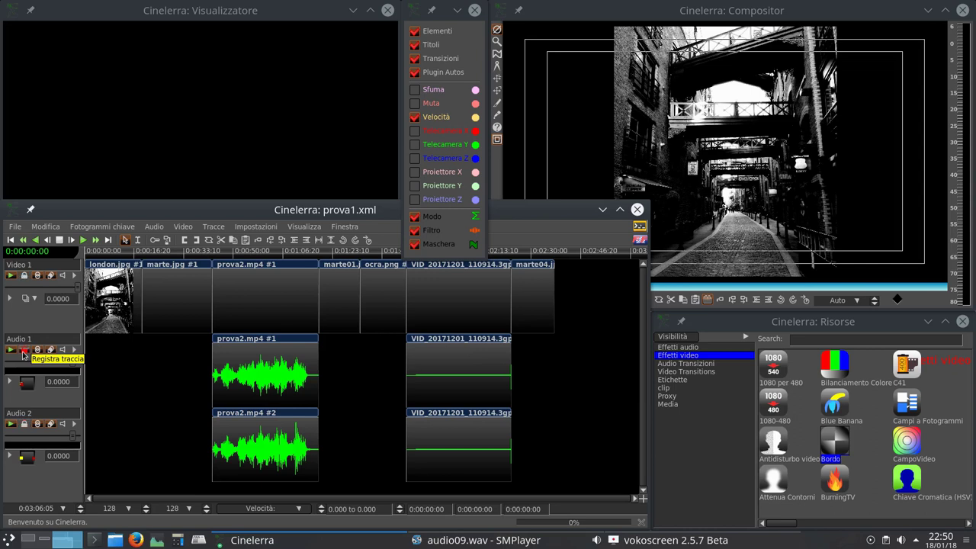
left_click(415, 118)
left_click(415, 119)
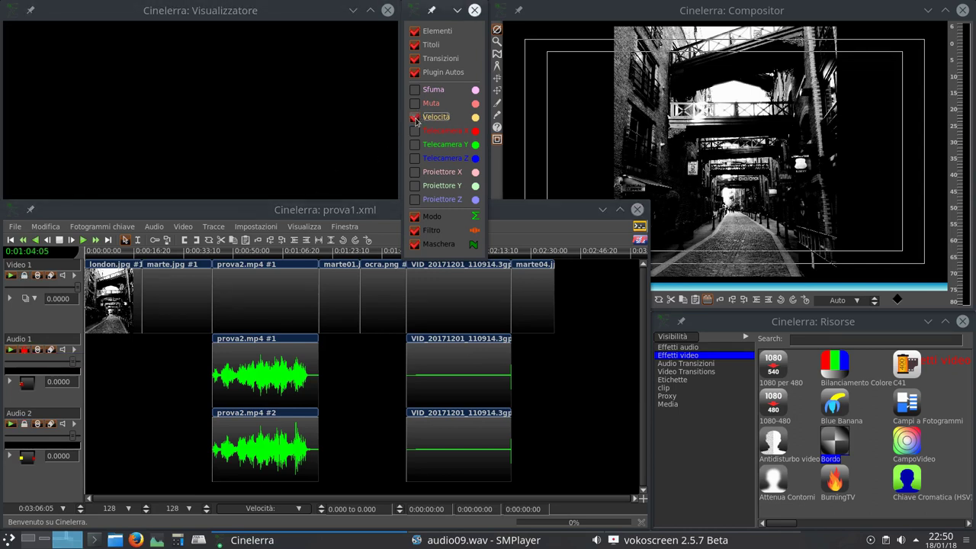
Try to add a Velocità keyframe to prova2.mp4 on Audio 1
left_click(266, 369)
left_click(255, 349)
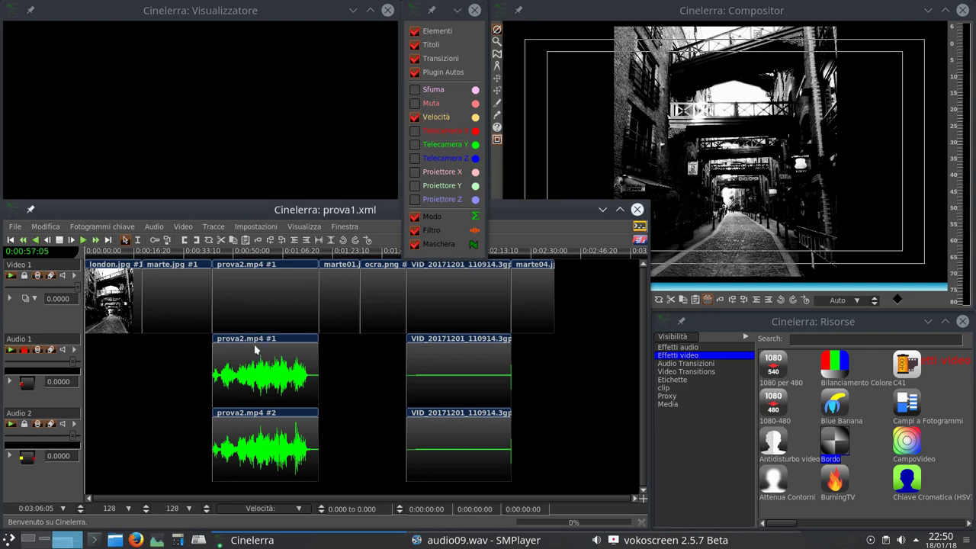
left_click(244, 348)
left_click_drag(244, 348, 245, 365)
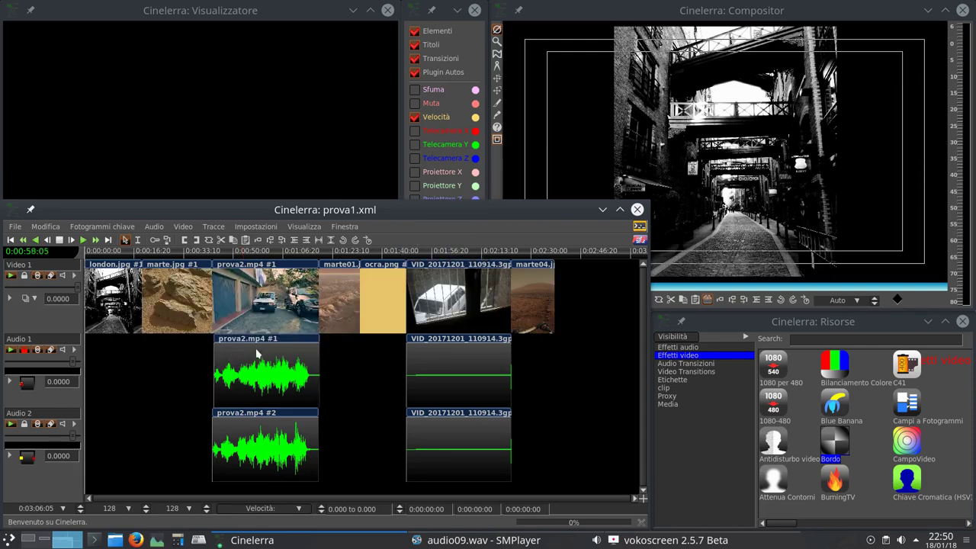
Show Sfuma instead of Velocità and create three fade keyframes over prova2.mp4 on Audio 1, including -32.92 at 0:00:50:05 and -43.00 at 0:01:09:23
left_click(415, 118)
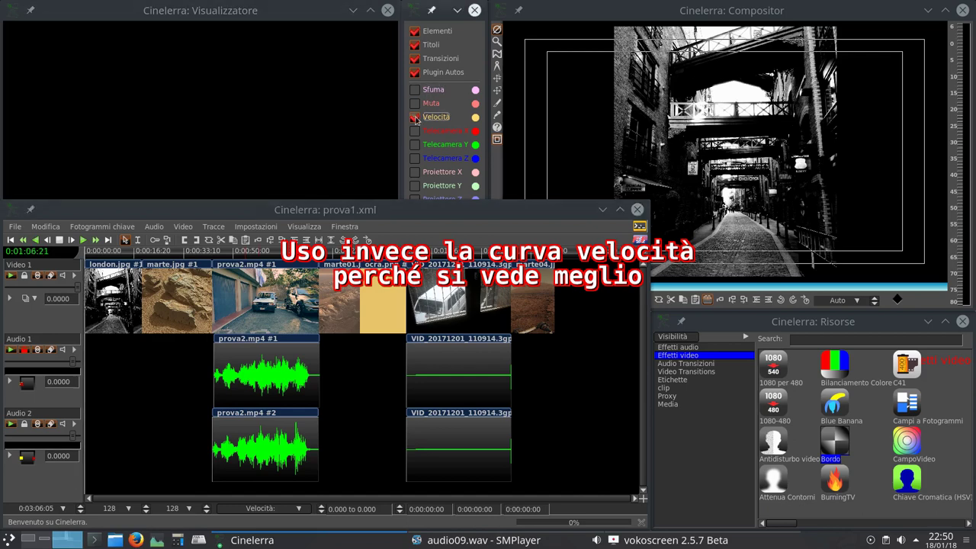
left_click(415, 89)
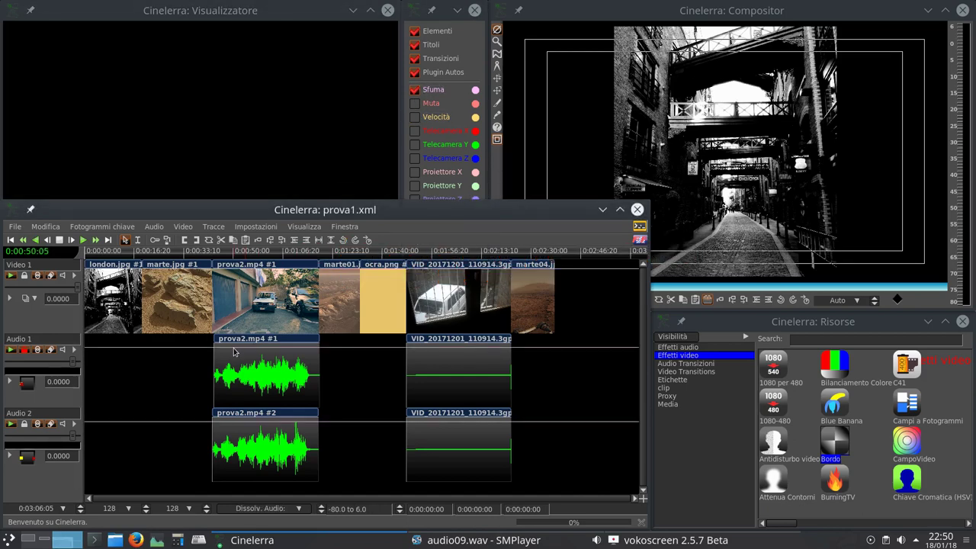
left_click_drag(234, 351, 233, 372)
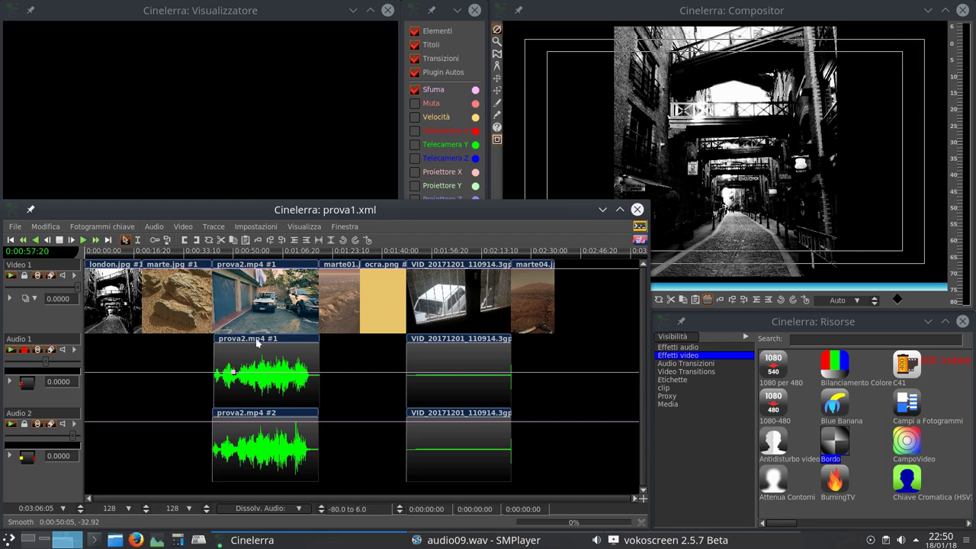
left_click_drag(263, 374, 293, 379)
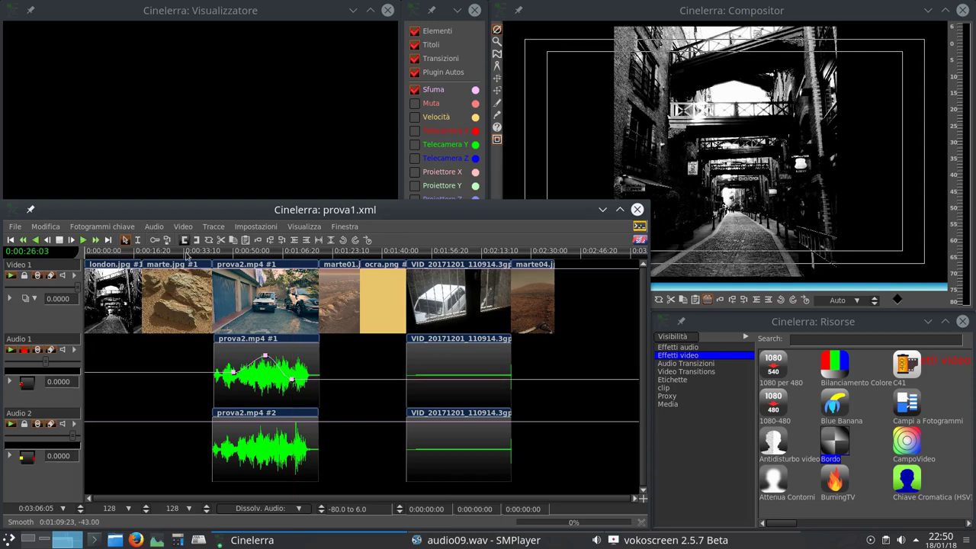
Set in and out points at 0:00:40:28 and 0:01:17:09 around prova2.mp4 and copy the Audio 1 keyframes between them
left_click(206, 253)
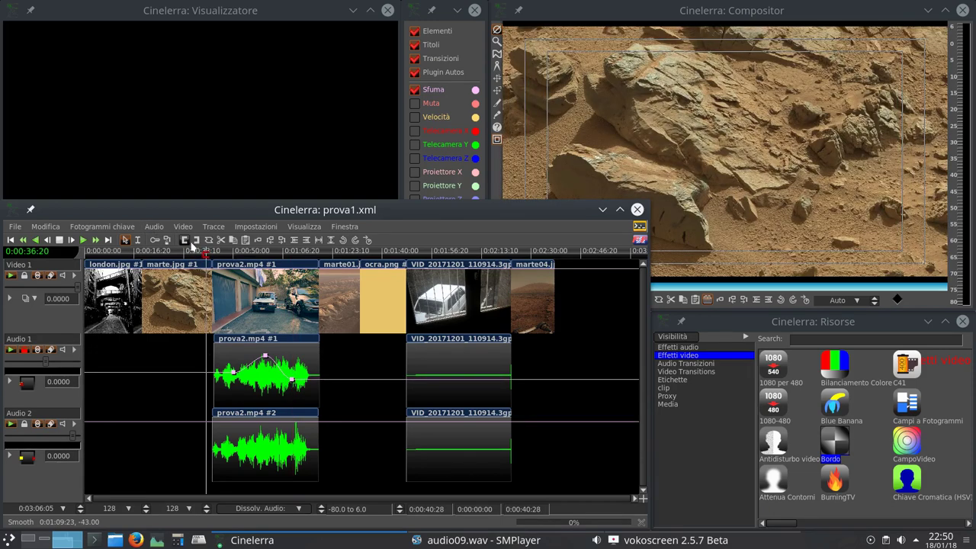
left_click(314, 252)
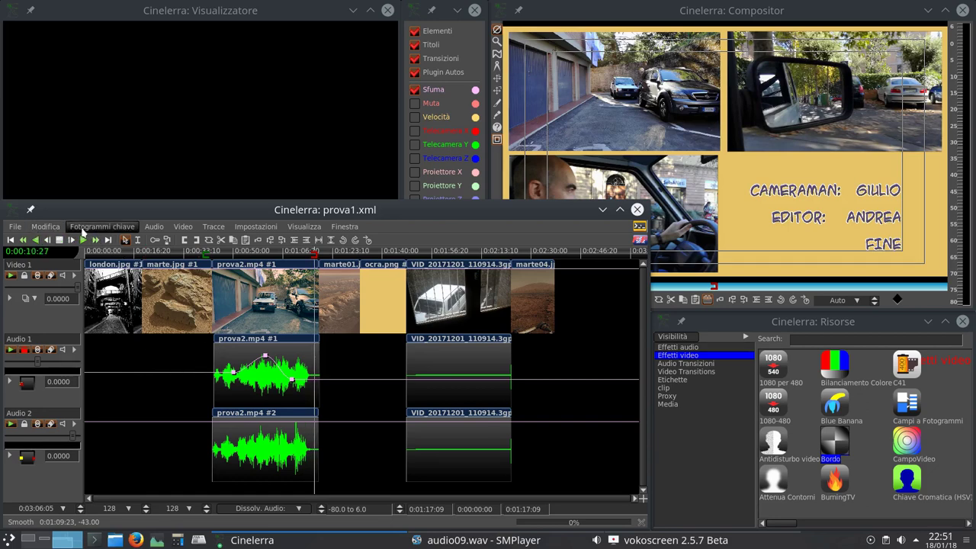
left_click(84, 232)
left_click(94, 249)
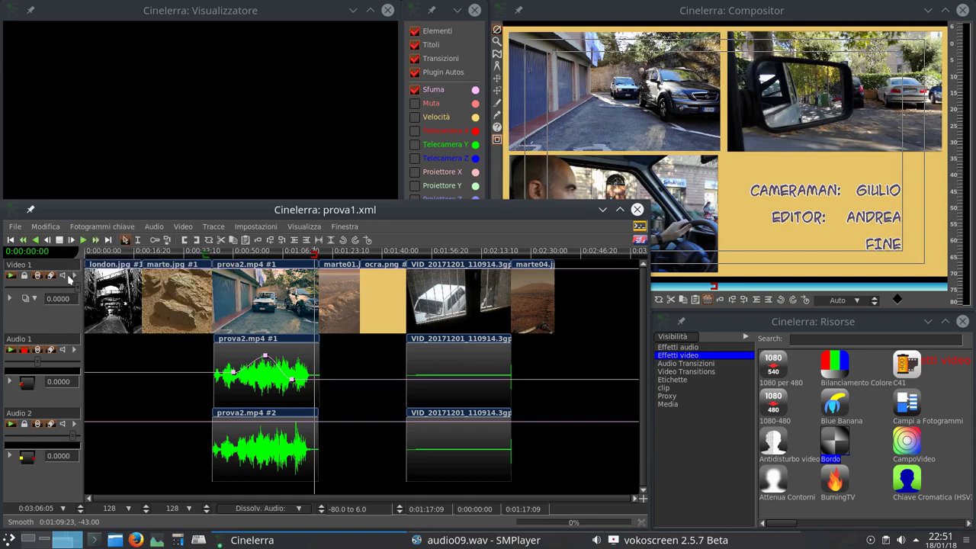
Arm Audio 2 instead of Audio 1 and paste the copied fade keyframes over prova2.mp4 on Audio 2
left_click(25, 424)
left_click(84, 229)
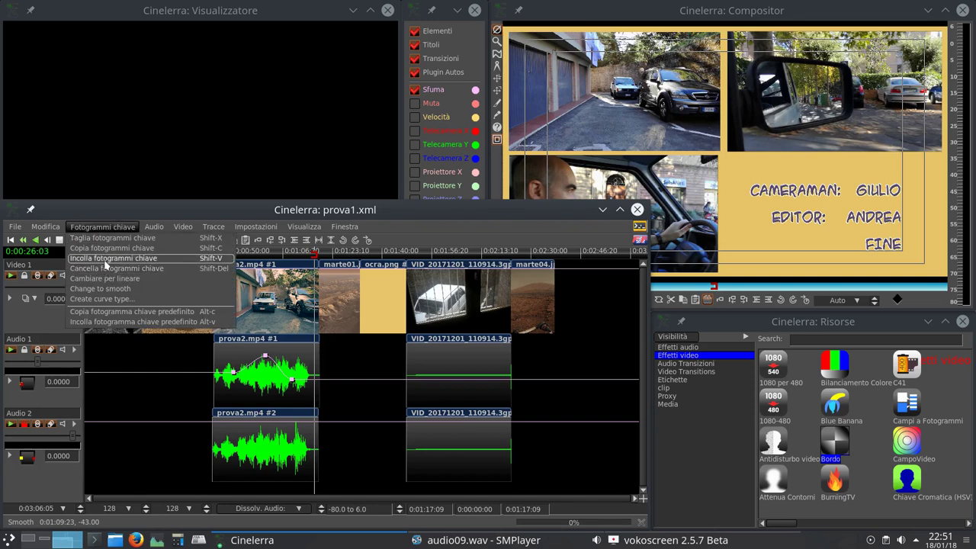
left_click(106, 259)
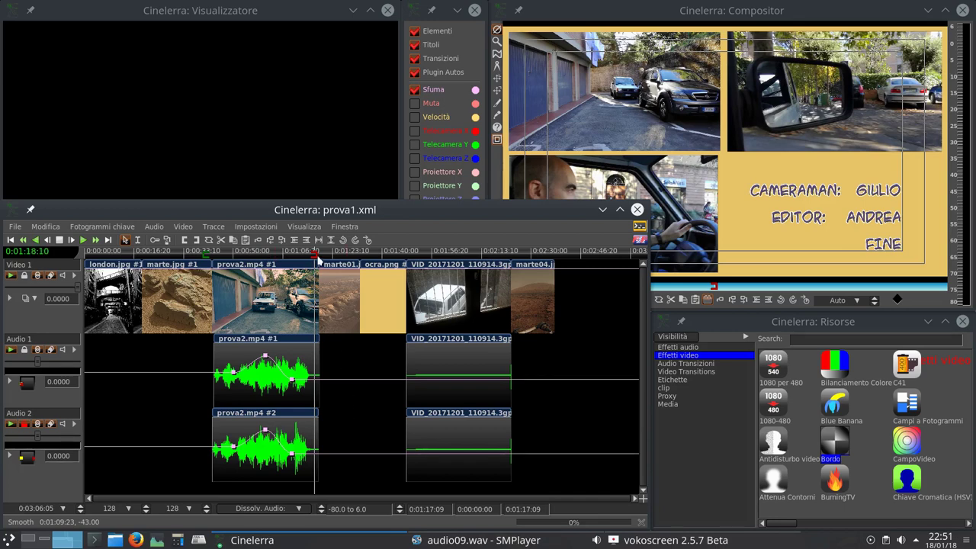
Select the range from 0:01:07:12 to 0:01:13:16 around the last prova2.mp4 fade keyframe and copy the default keyframe
left_click(206, 257)
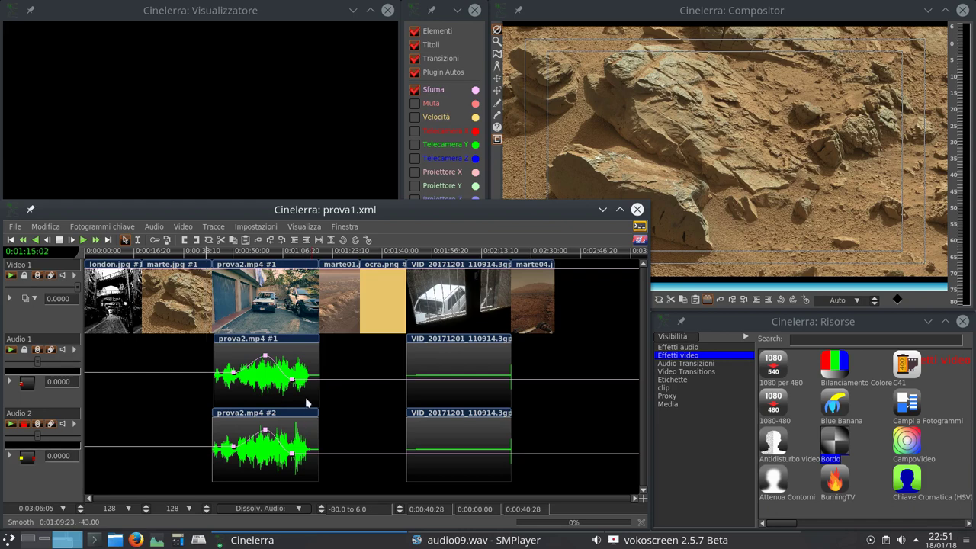
left_click(105, 227)
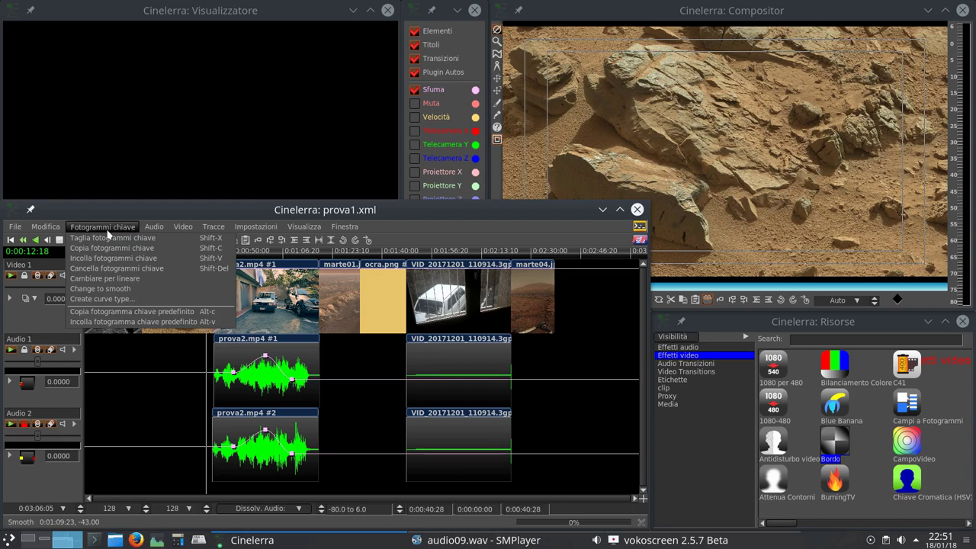
left_click(134, 321)
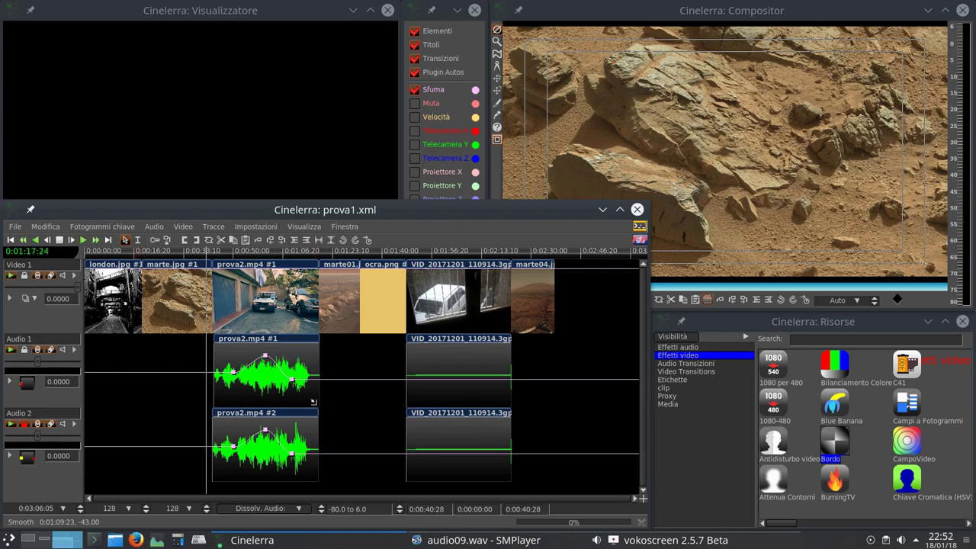
left_click(138, 240)
left_click_drag(284, 375, 303, 377)
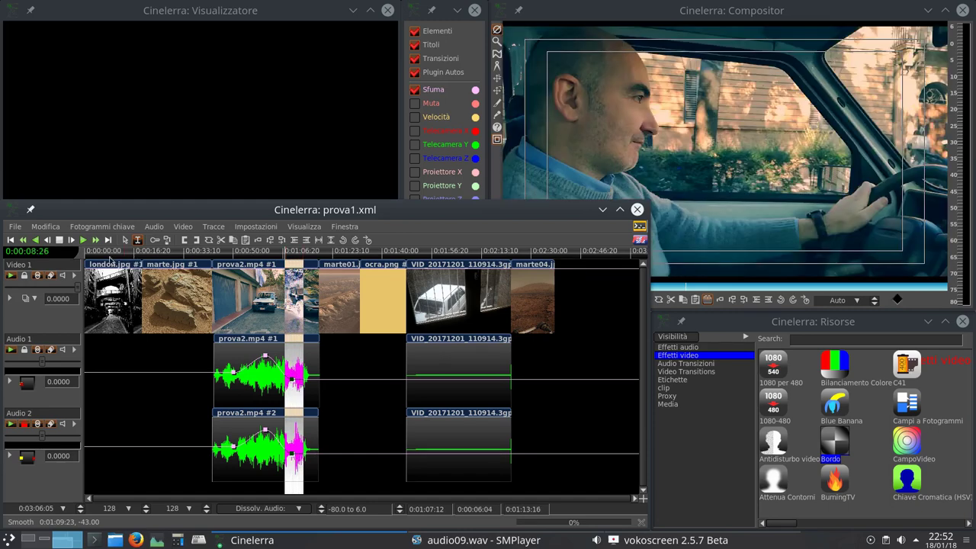
left_click(78, 227)
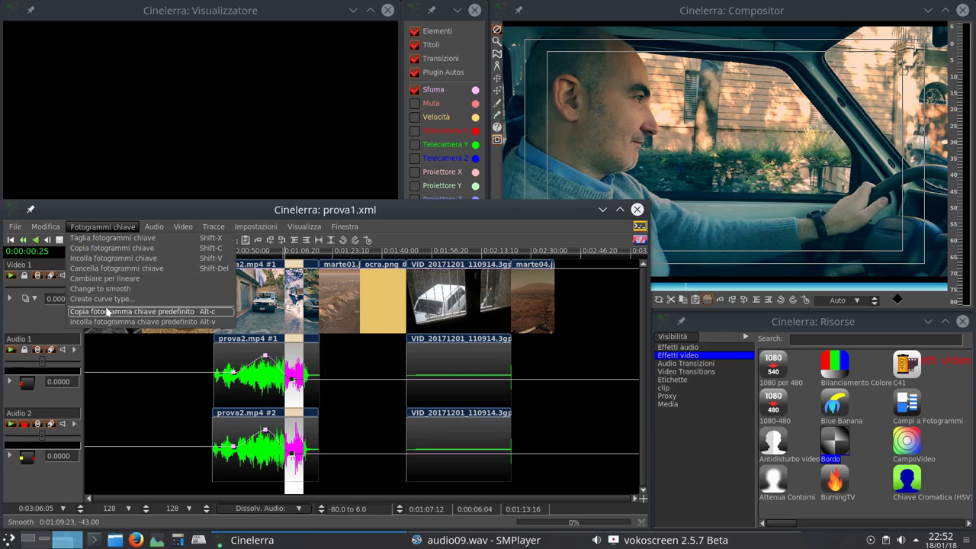
left_click(152, 312)
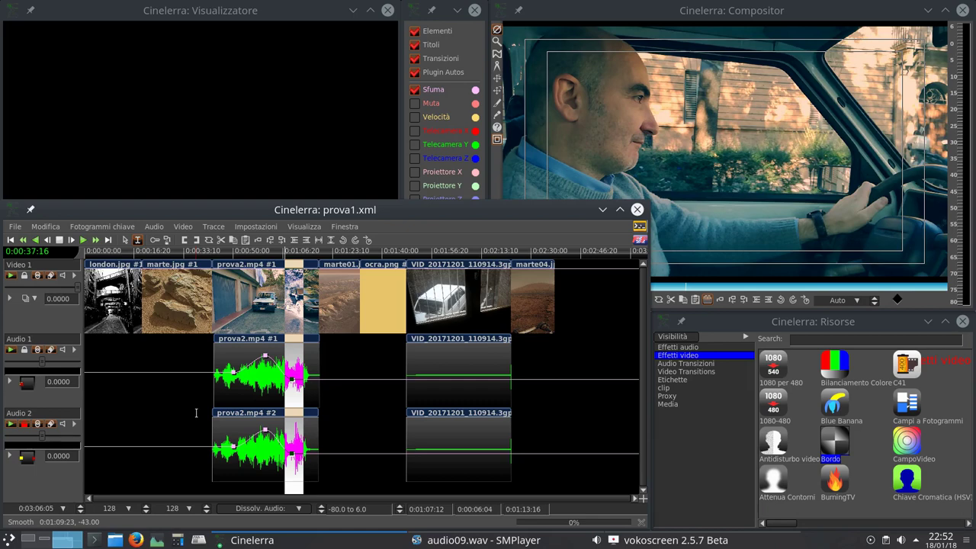
Paste the copied keyframe at 0:01:55:06 on the armed Audio 2 track, over the VID_20171201_110914 clip
left_click(196, 413)
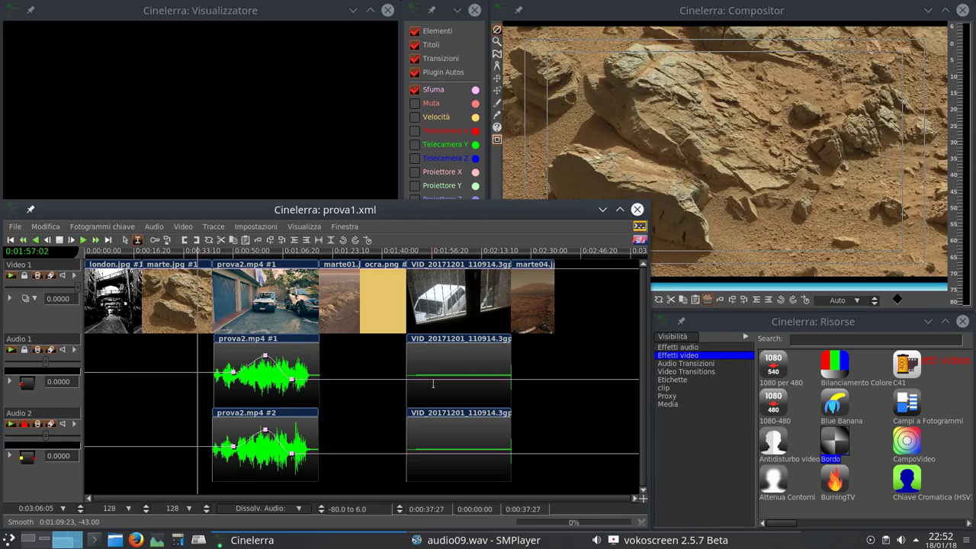
left_click(428, 450)
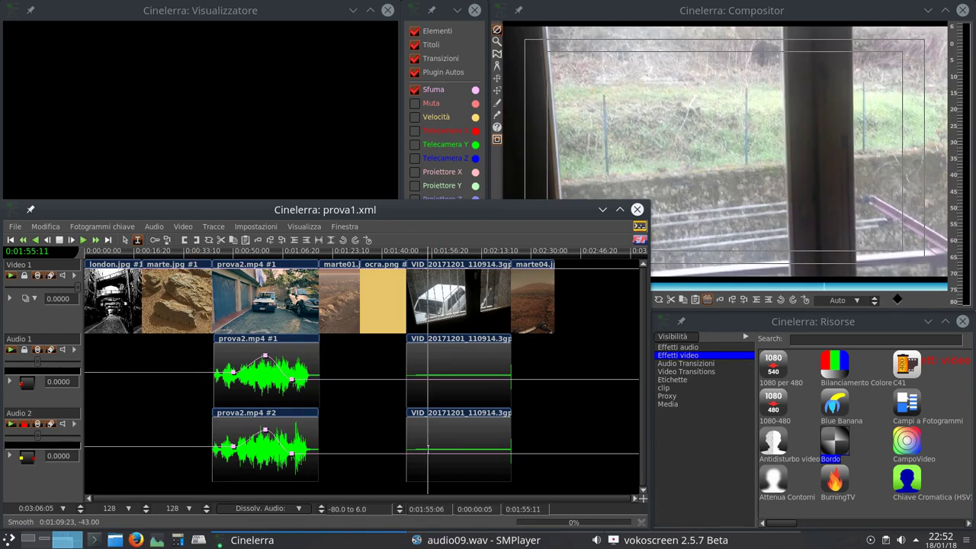
left_click_drag(428, 449, 431, 449)
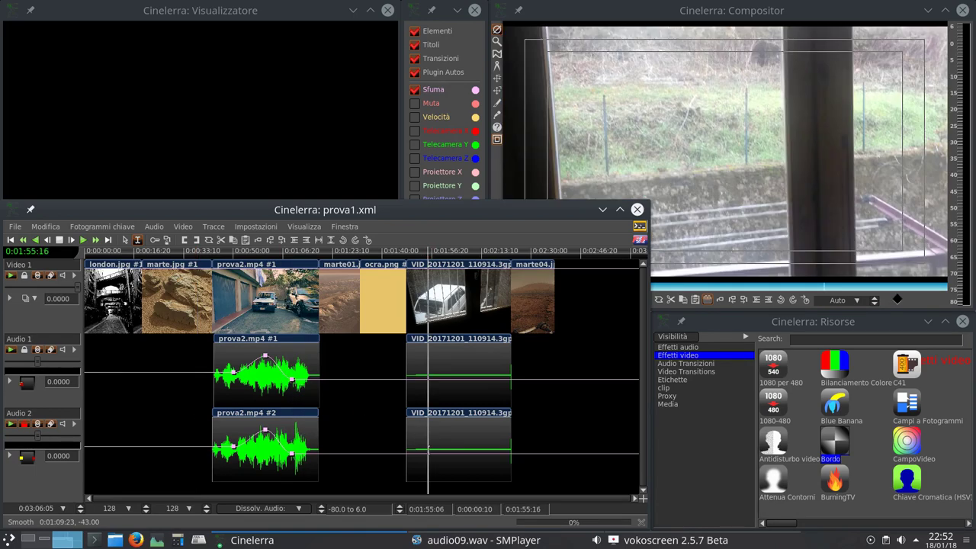
left_click(81, 229)
left_click(97, 259)
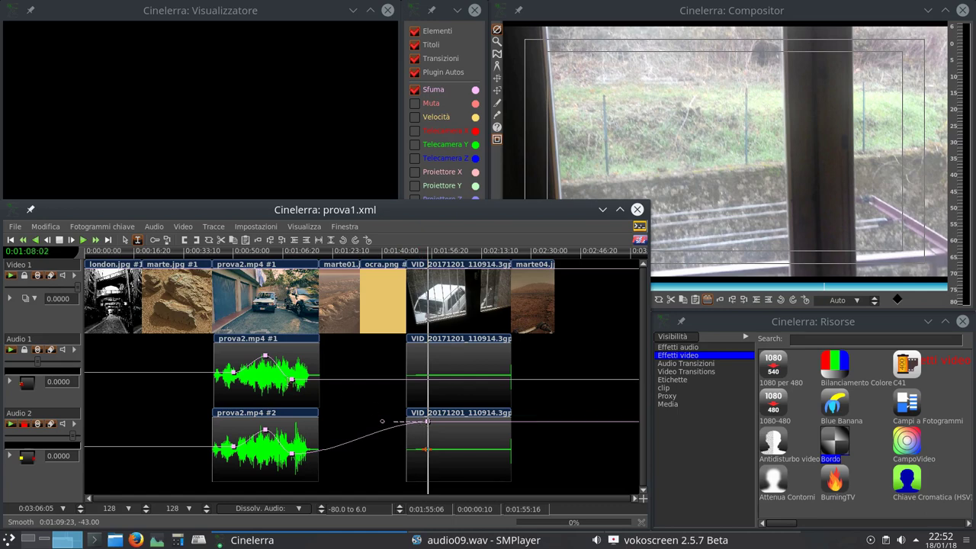
left_click(383, 465)
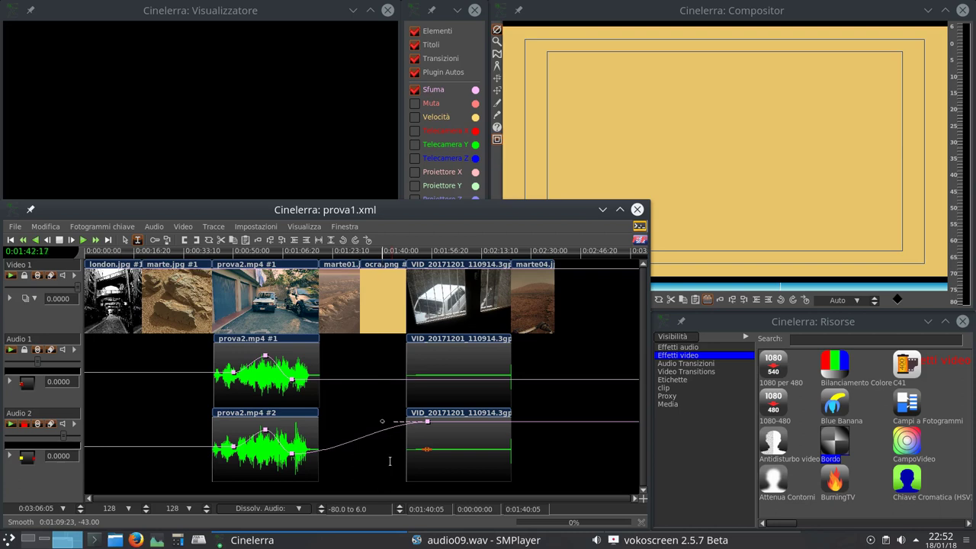
Reload prova1.xml from the recent projects and increase the track height to 128
key("Home")
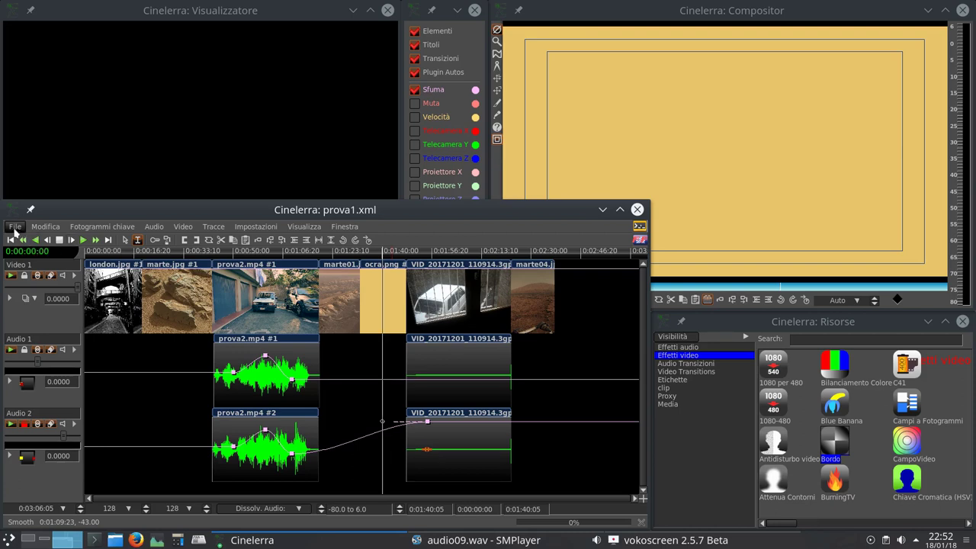
left_click(16, 231)
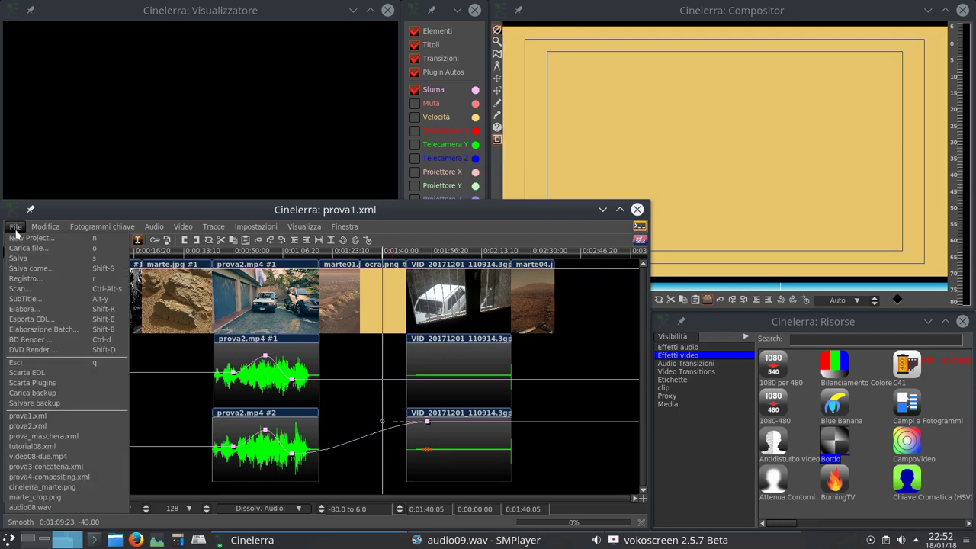
left_click(26, 418)
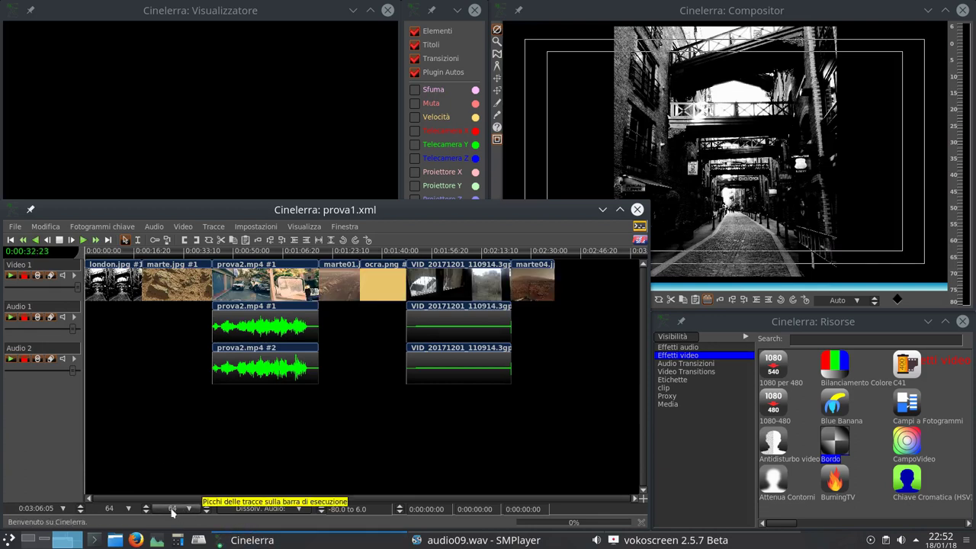
scroll(172, 514, "down", 1)
scroll(172, 513, "up", 2)
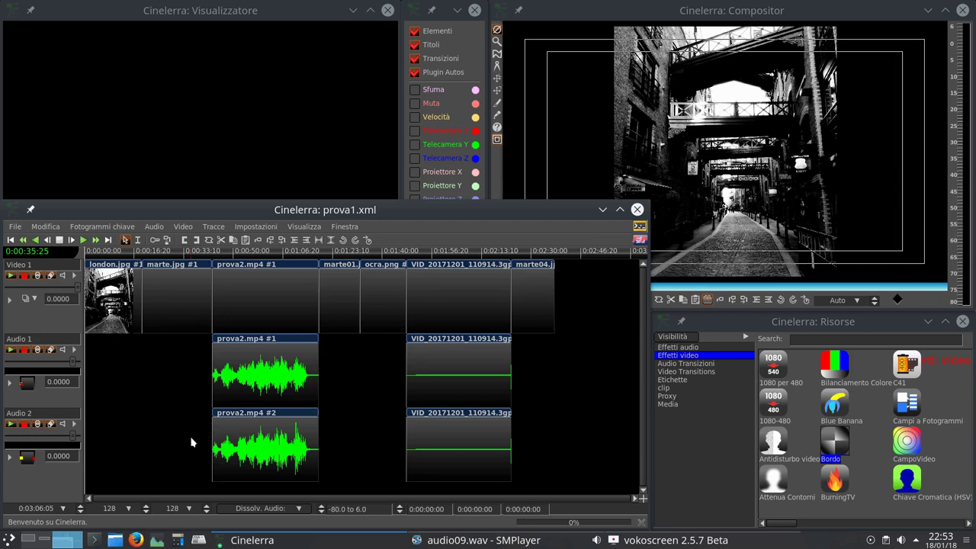
Show the Sfuma curves and create four fade keyframes along both audio tracks, from prova2.mp4 to the VID_20171201_110914 clip
left_click(419, 95)
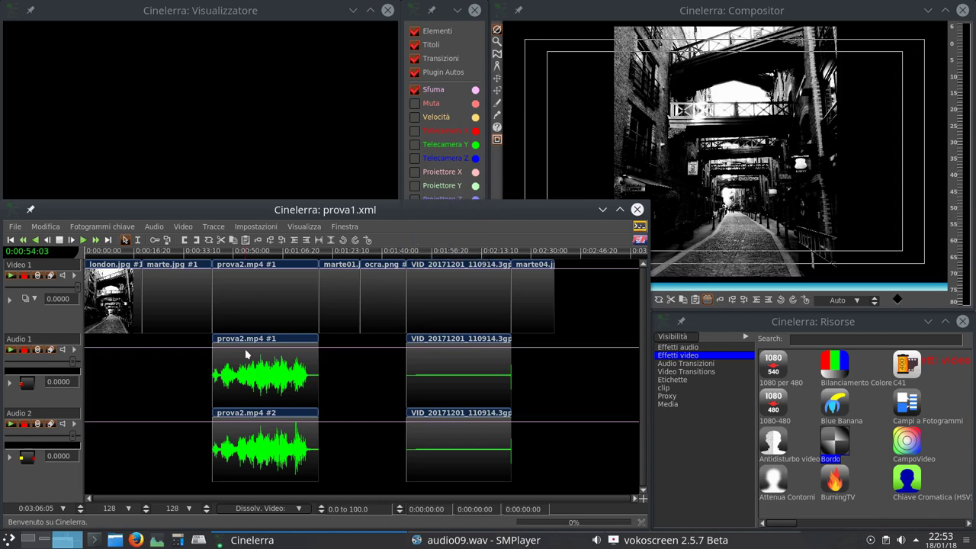
left_click(245, 349)
left_click(281, 347)
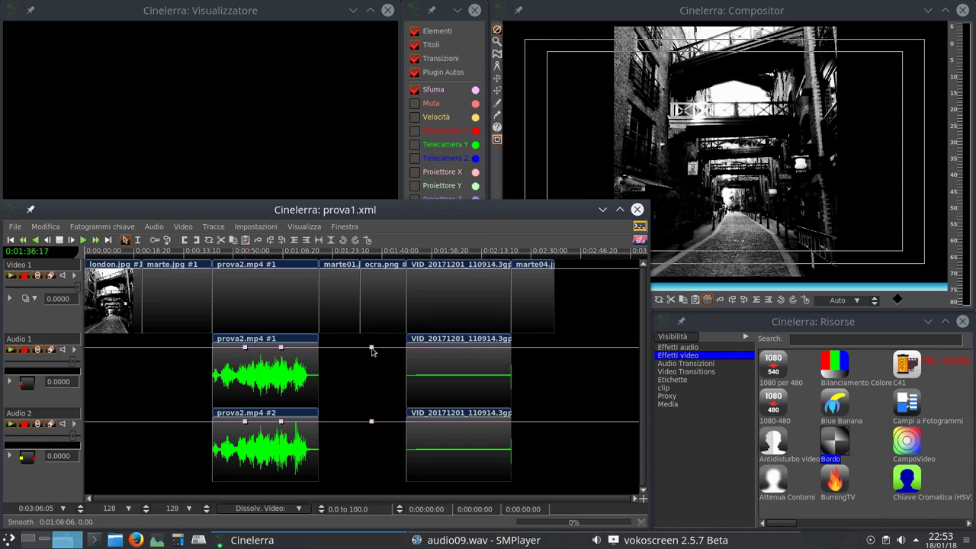
left_click(438, 348)
Select the range from 0:00:30:27 to 0:02:29:15 and clear all the keyframes in it
left_click(137, 239)
left_click_drag(176, 382, 530, 404)
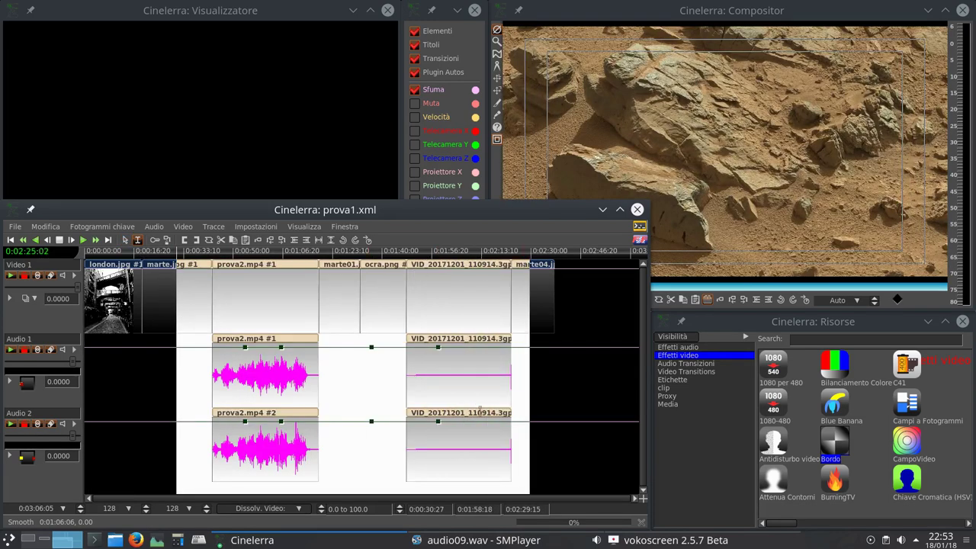
left_click(113, 228)
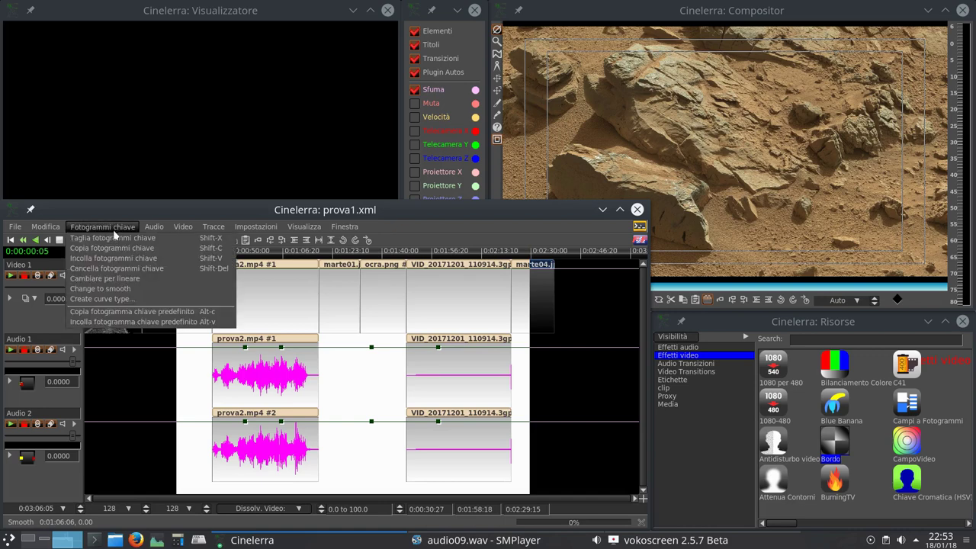
left_click(110, 269)
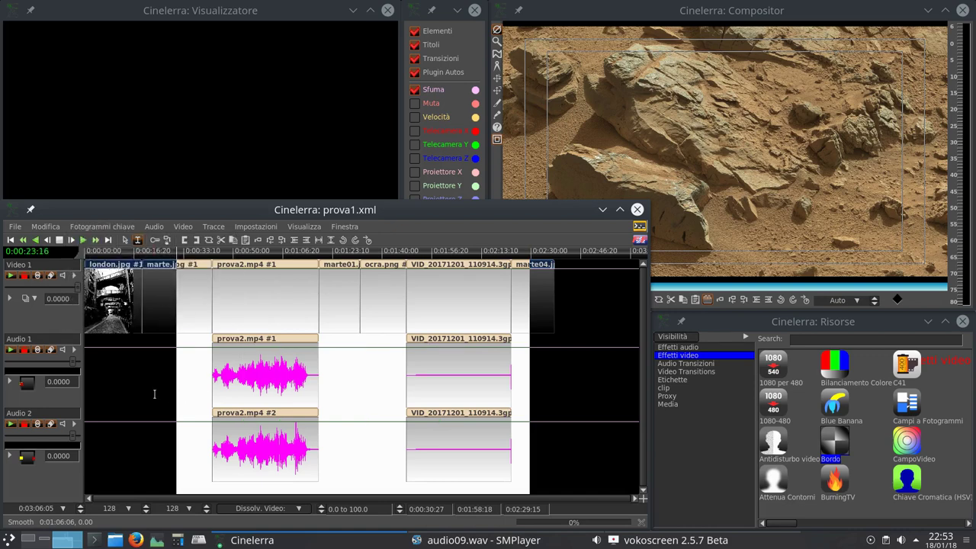
left_click(154, 394)
Create a fade keyframe at 0:00:52:06 over prova2.mp4 and delete it from the Audio 1 curve only
left_click(239, 349)
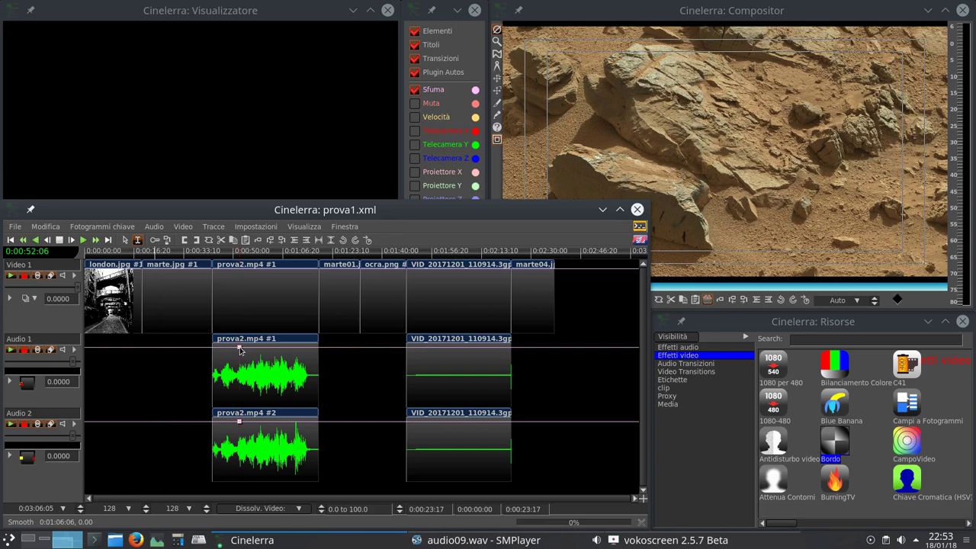
right_click(239, 349)
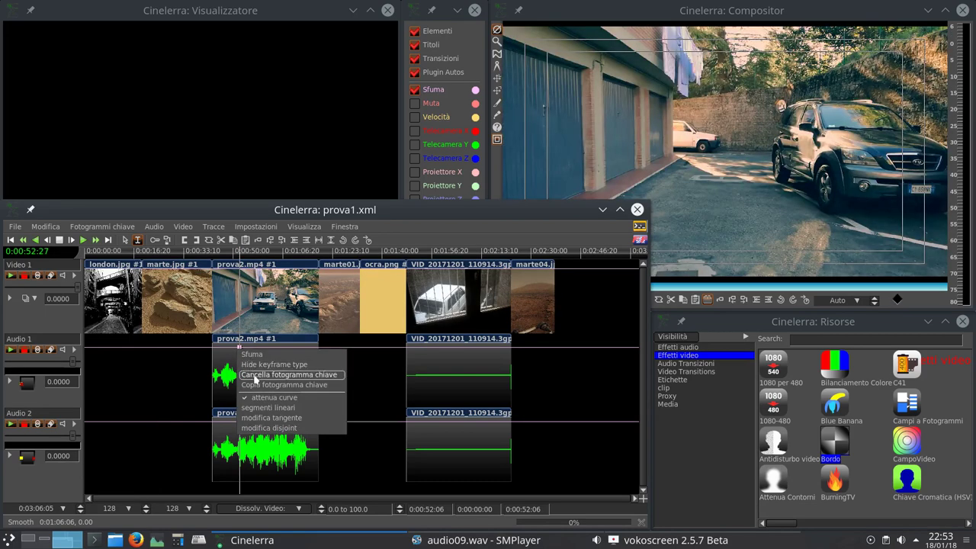
left_click(255, 376)
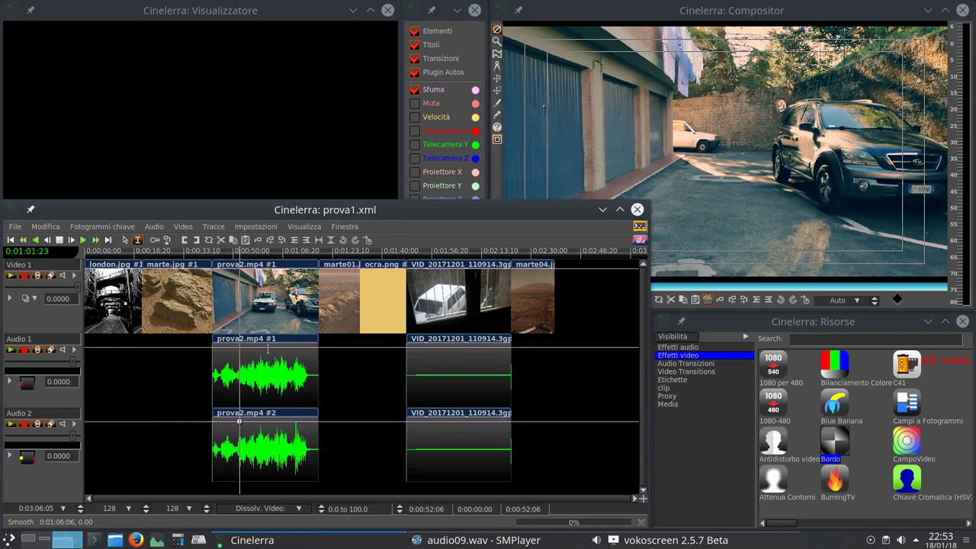
Add more fade keyframes over prova2.mp4, including one at about 0:01:01:23, and try removing keyframes by moving them onto their neighbours
left_click(267, 347)
left_click(284, 350)
left_click_drag(285, 350, 267, 348)
left_click(266, 424)
left_click_drag(266, 427, 240, 424)
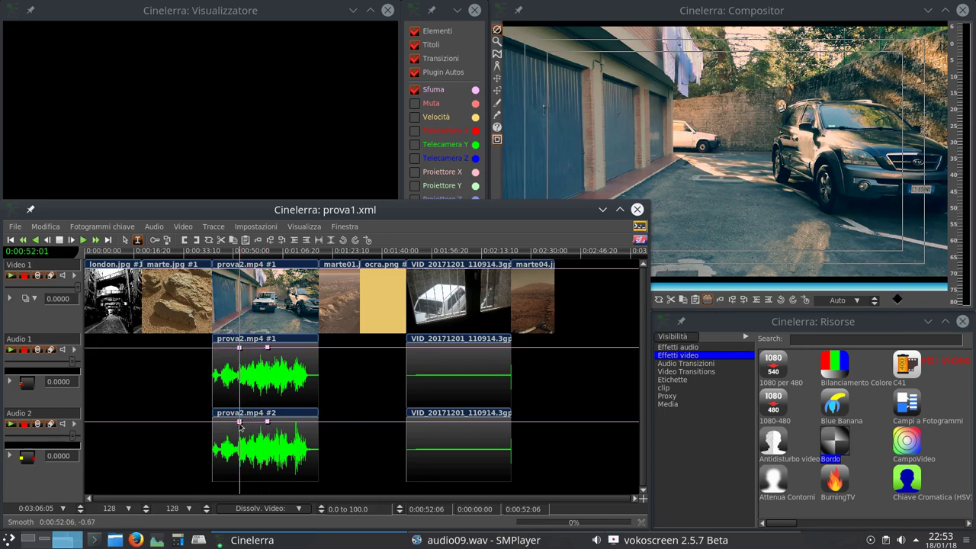
Enable the typeless keyframes setting (fotogrammi chiave senza tipo) and place the insertion point at 0:01:31:24
left_click(256, 227)
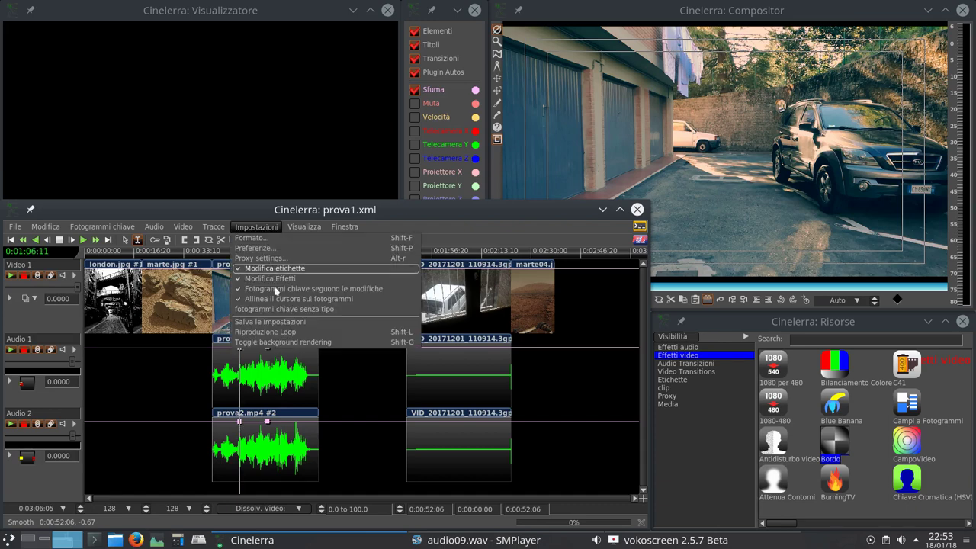
left_click(340, 312)
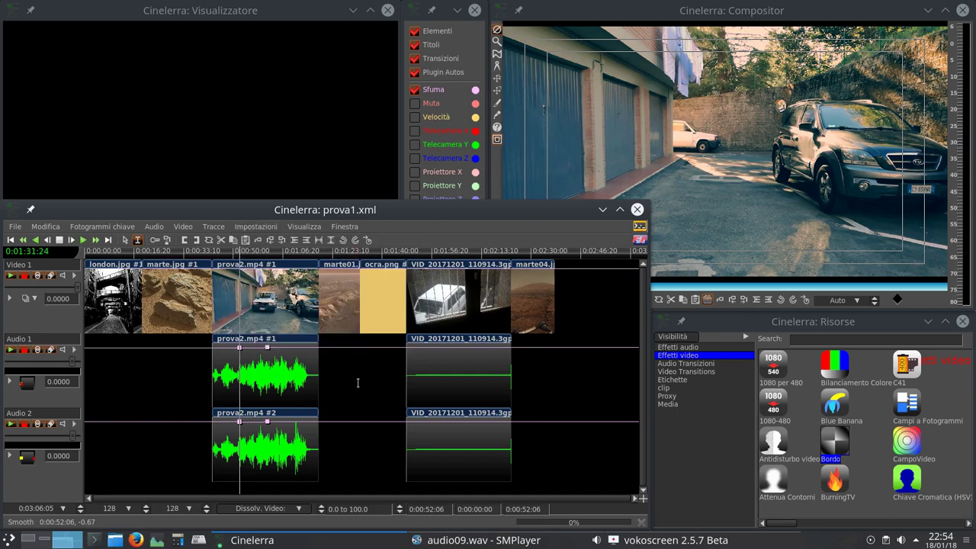
left_click(358, 383)
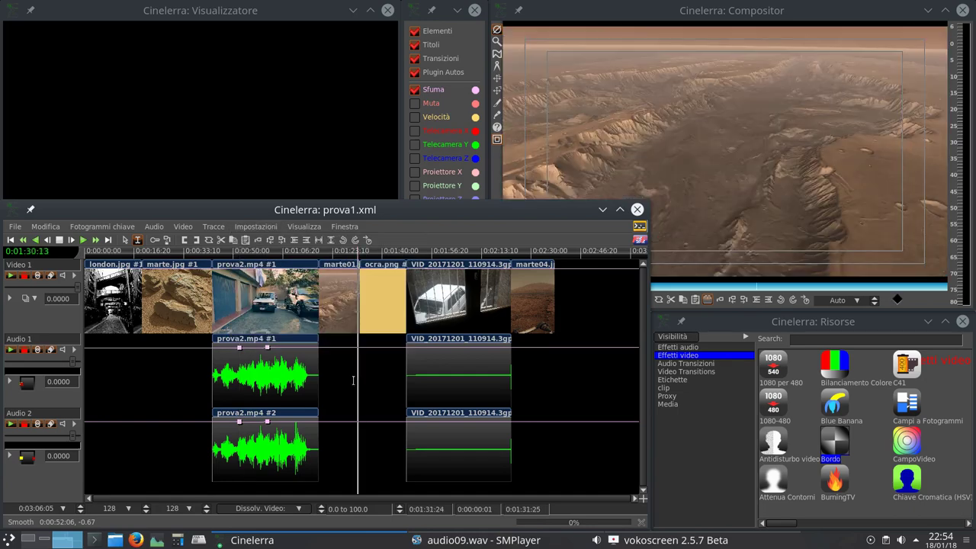